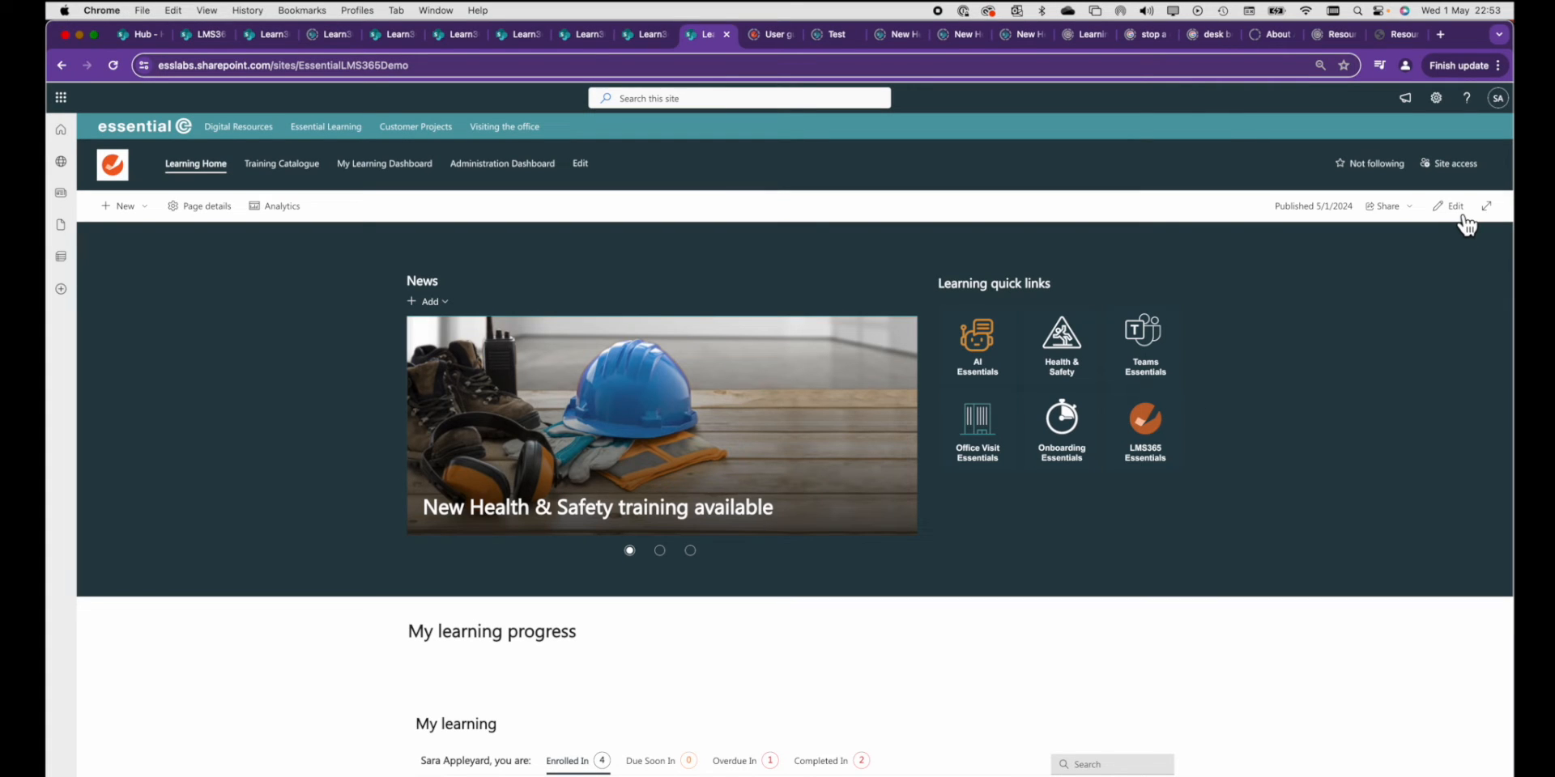
Step: Edit the home page and delete its existing News web part
click(1462, 216)
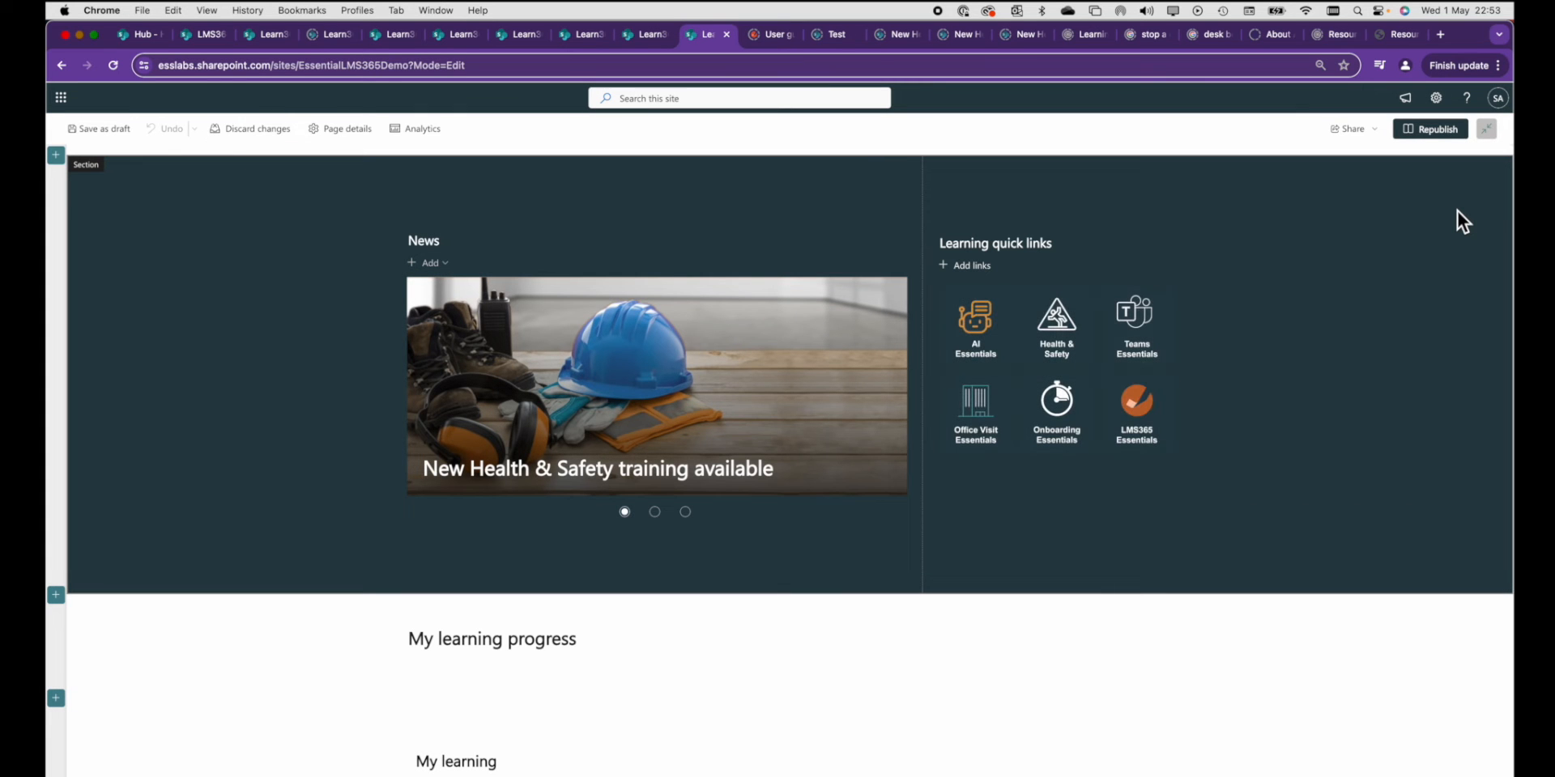
click(647, 338)
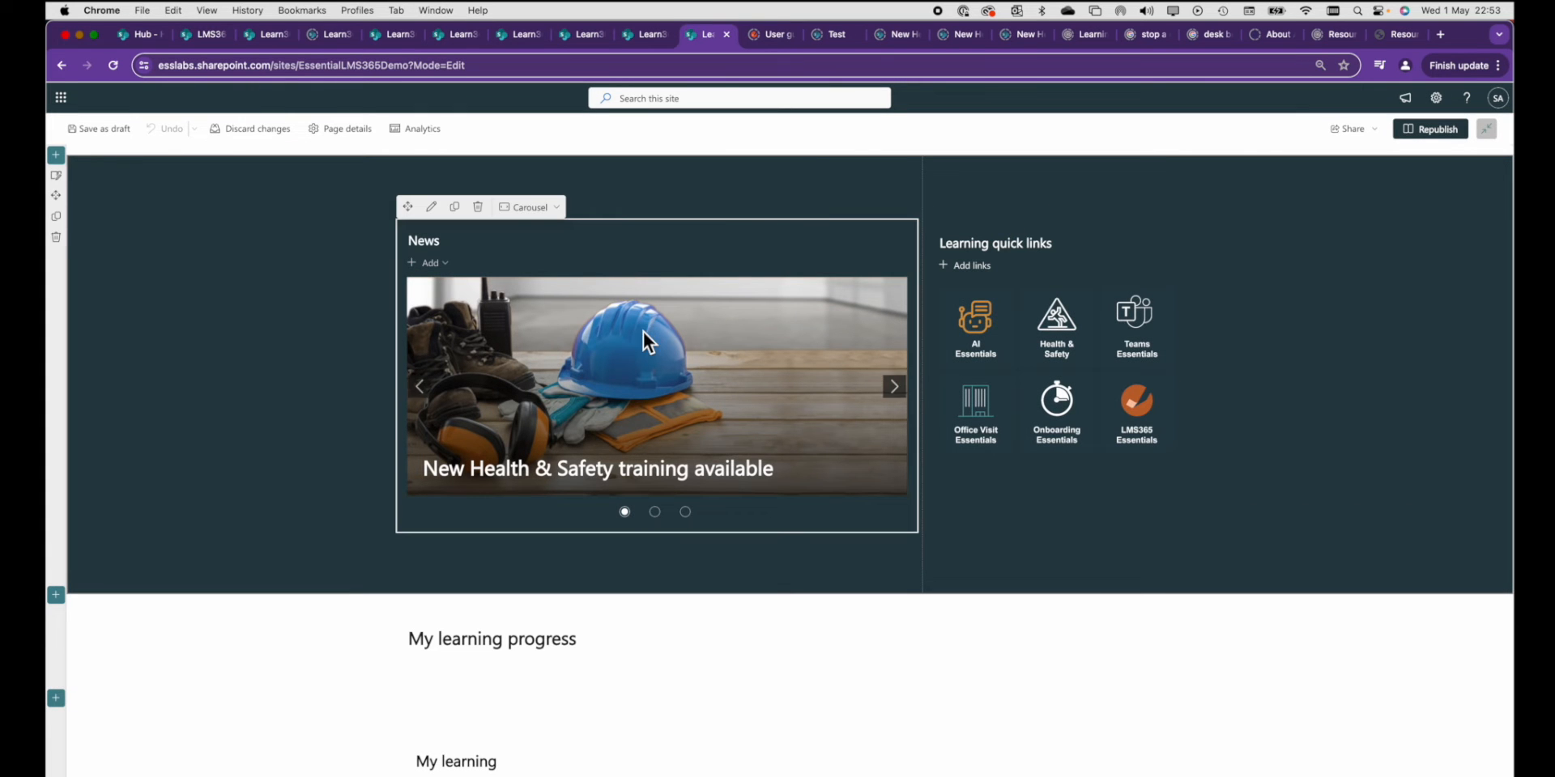
click(477, 206)
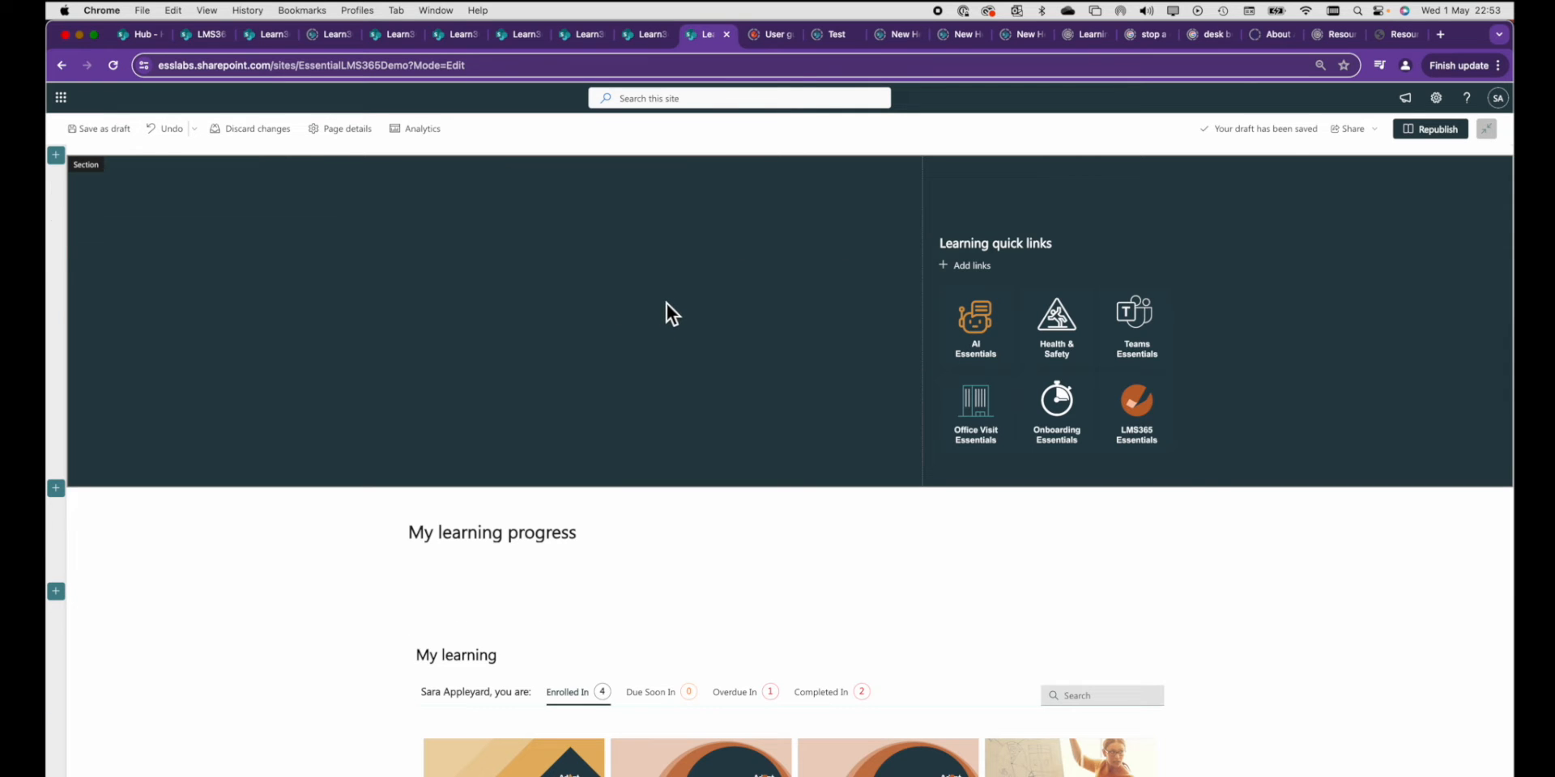
Step: Add a fresh News web part to the section and set its layout to Carousel
mouse_move(657, 210)
click(672, 216)
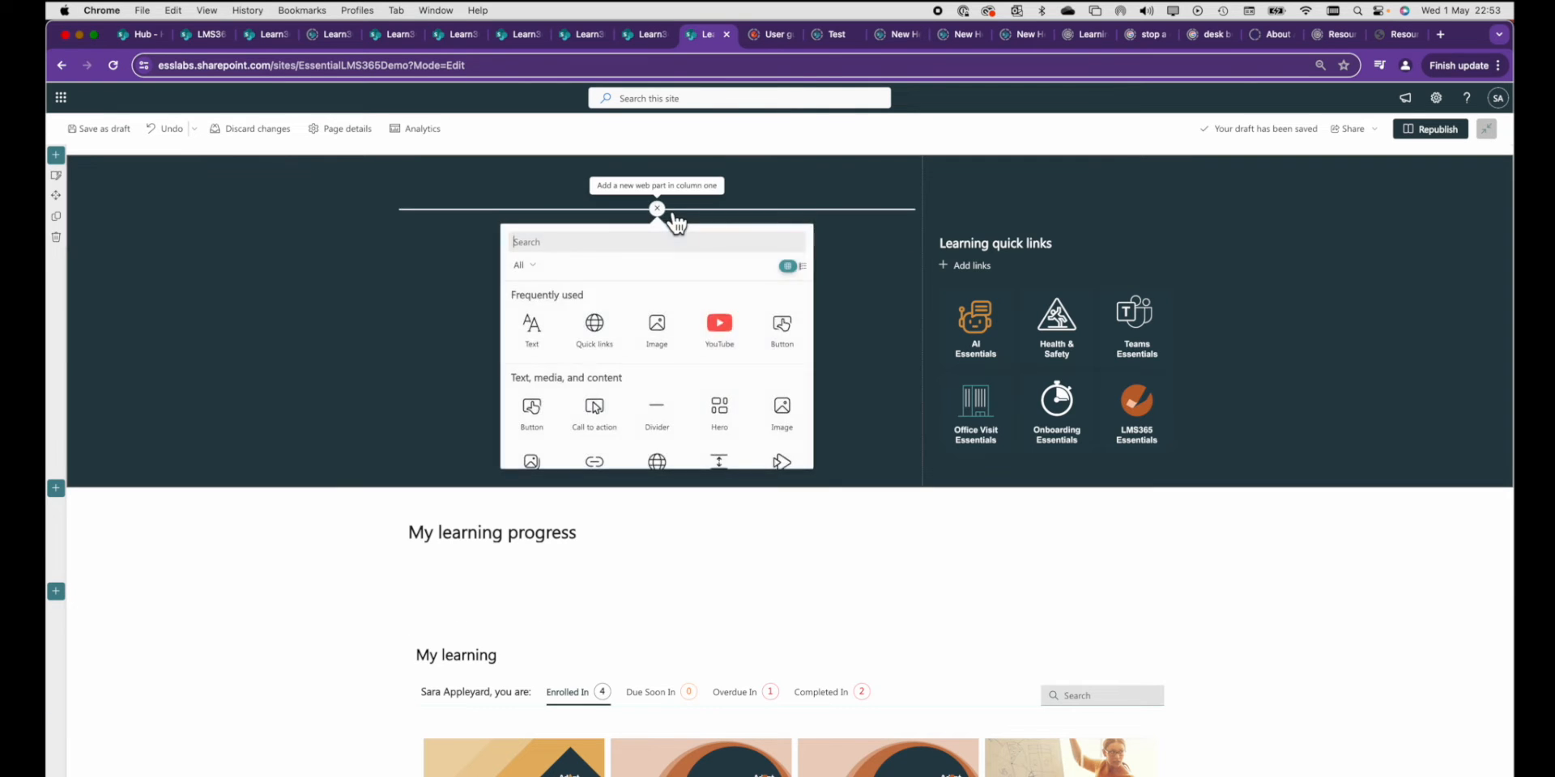
text(new)
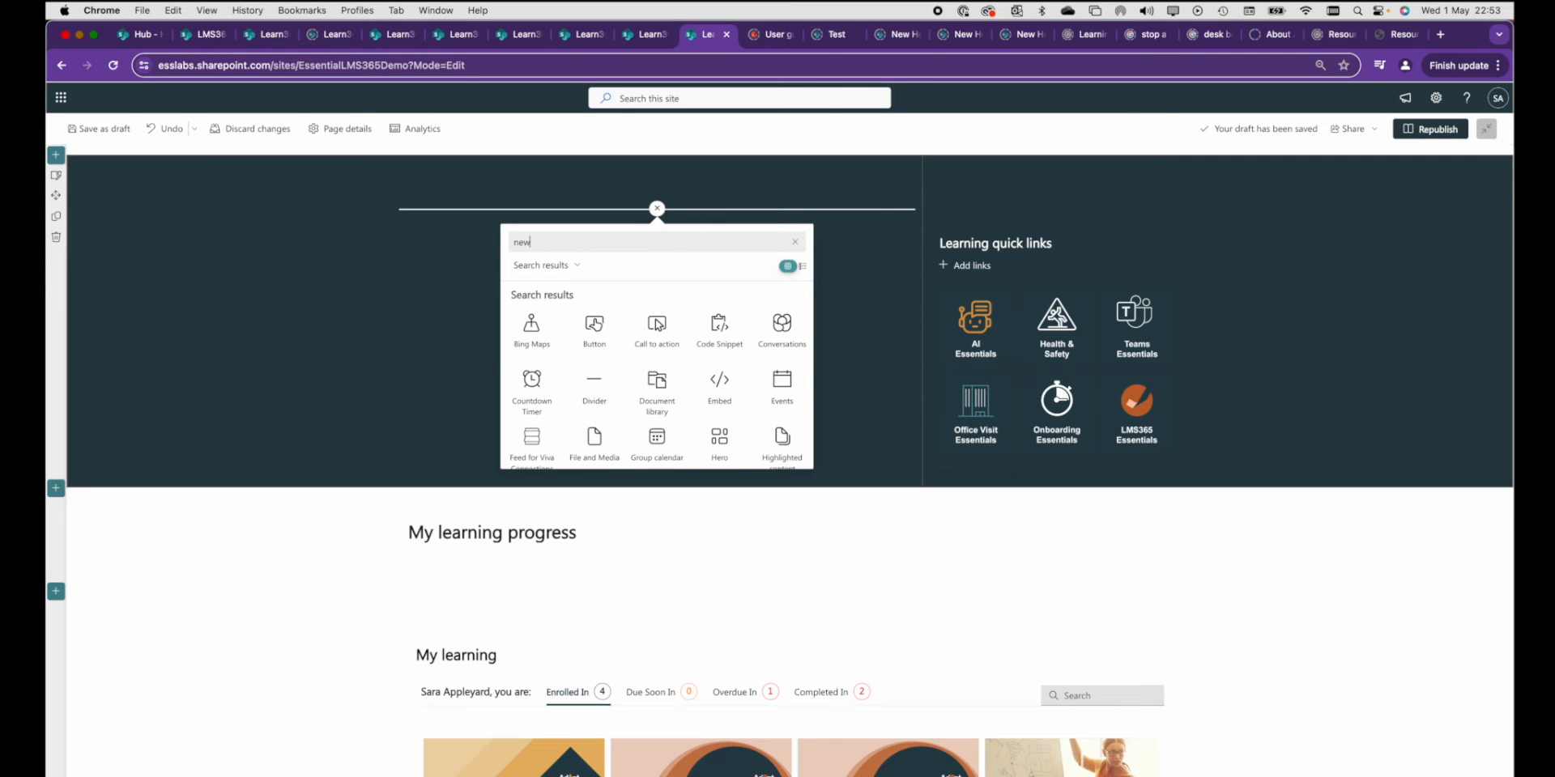
click(595, 324)
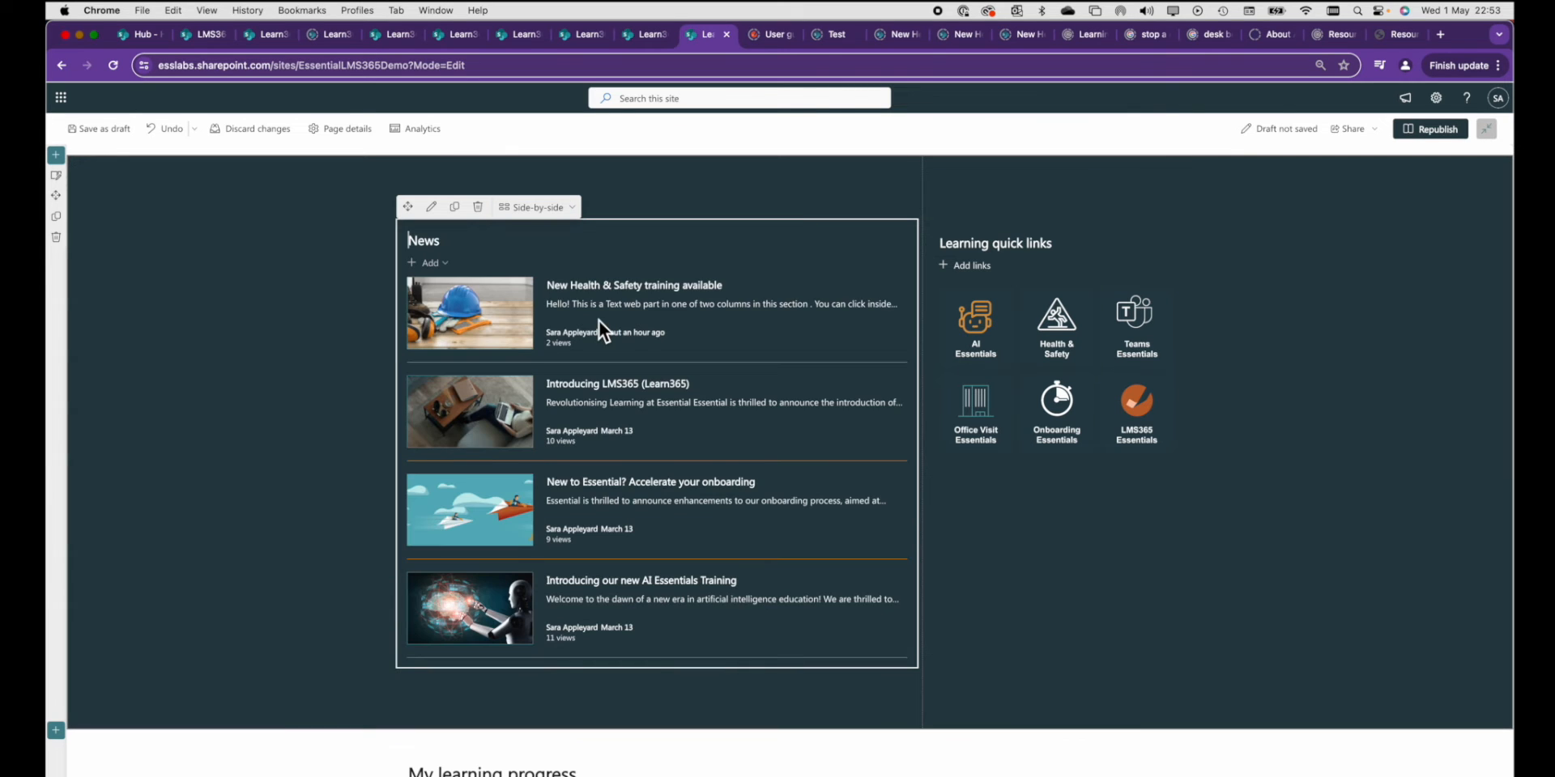
click(568, 210)
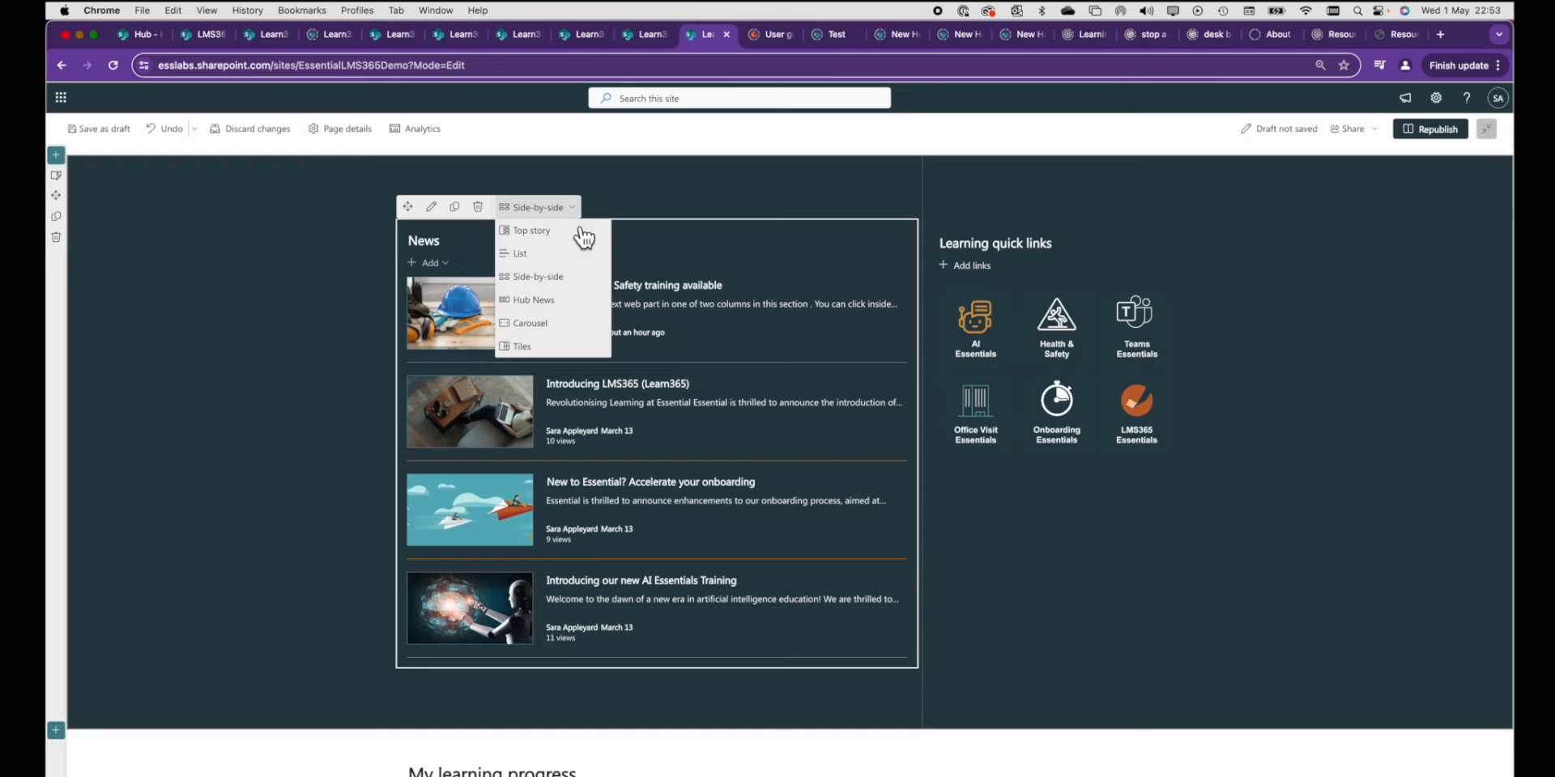
click(531, 323)
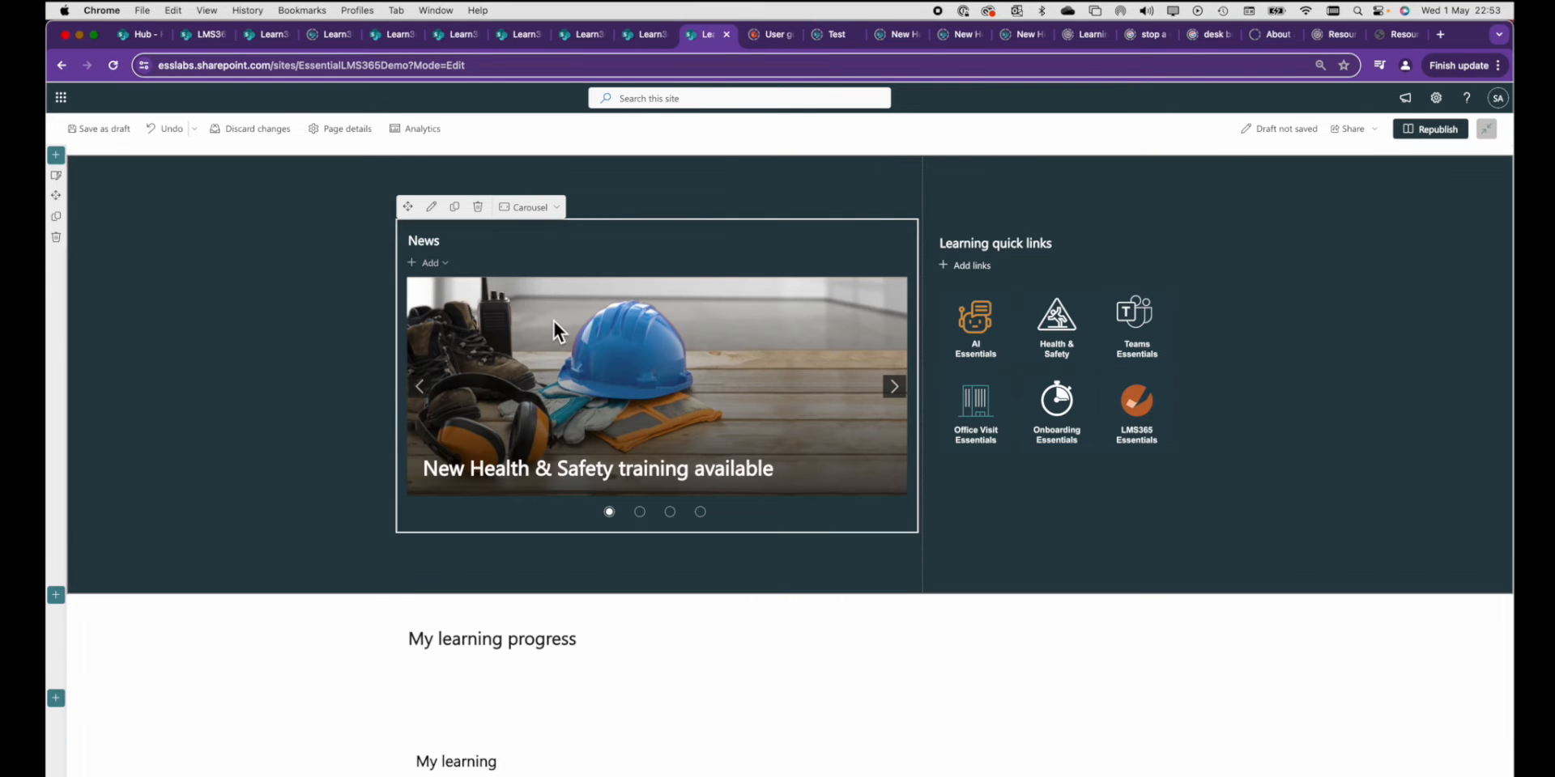
Step: Show 3 news posts cycling automatically every 6 seconds, then republish the home page
click(435, 212)
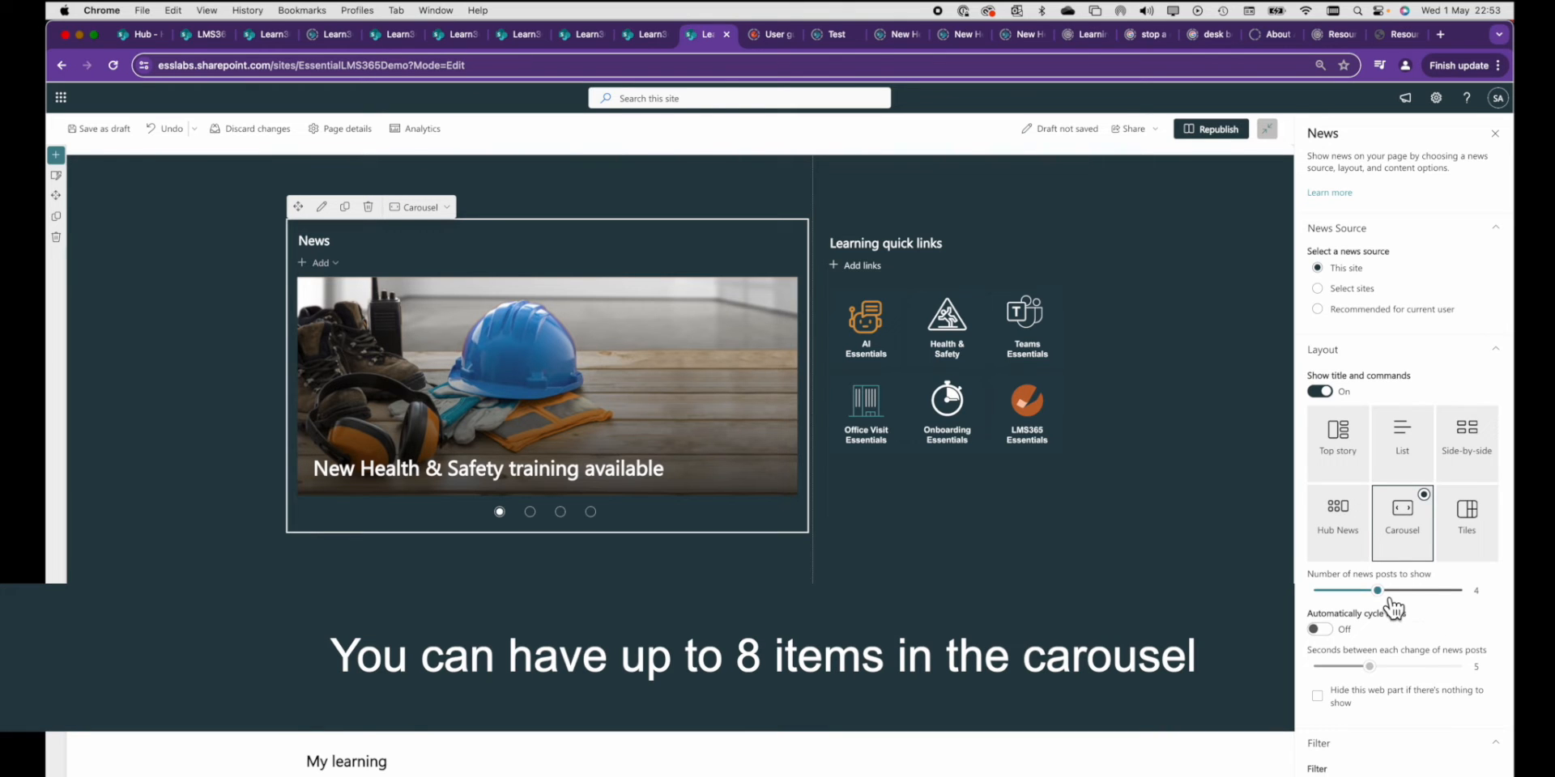
mouse_move(1391, 601)
mouse_down()
mouse_move(1414, 600)
mouse_move(1375, 603)
mouse_up()
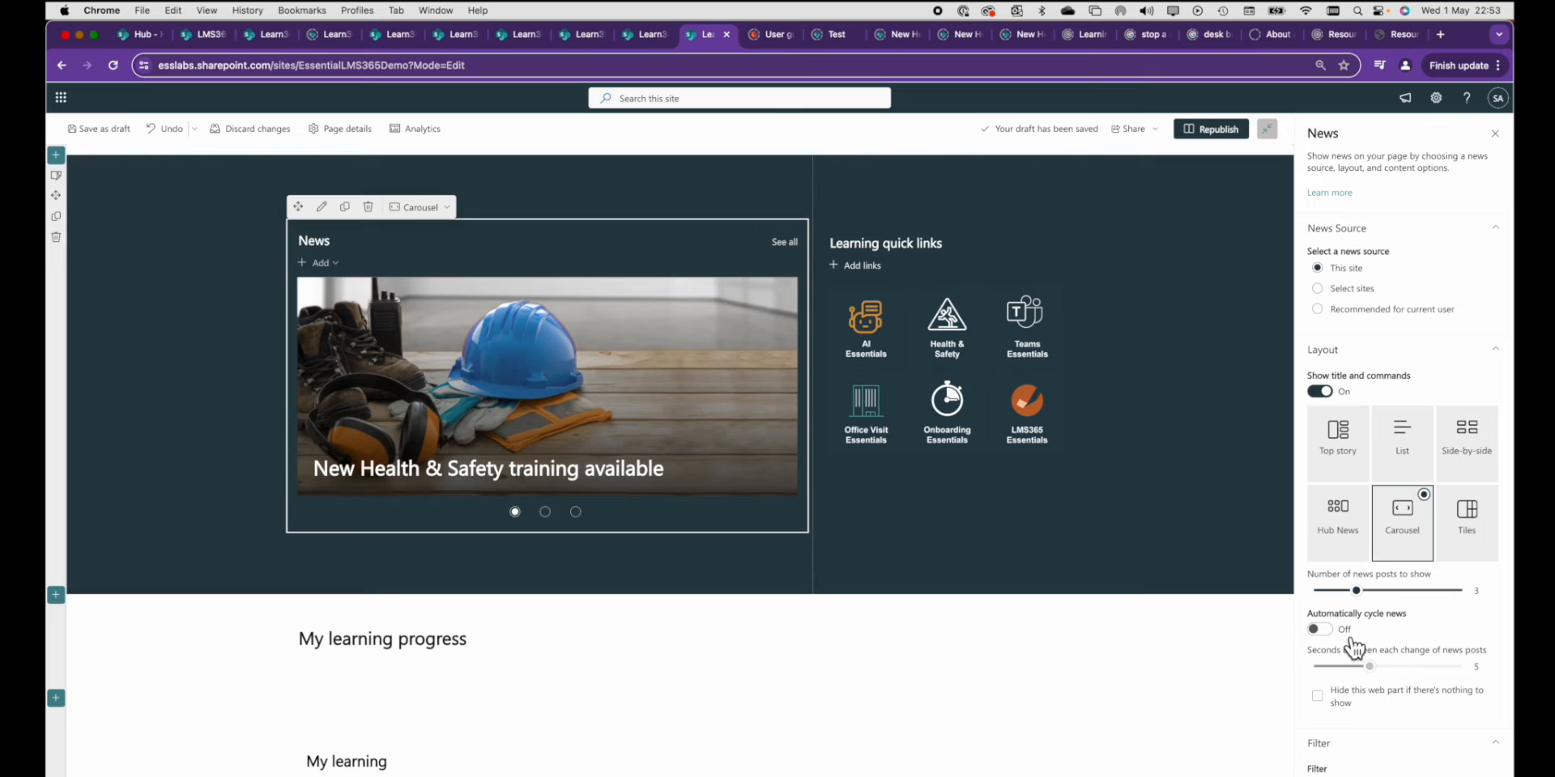
click(1340, 632)
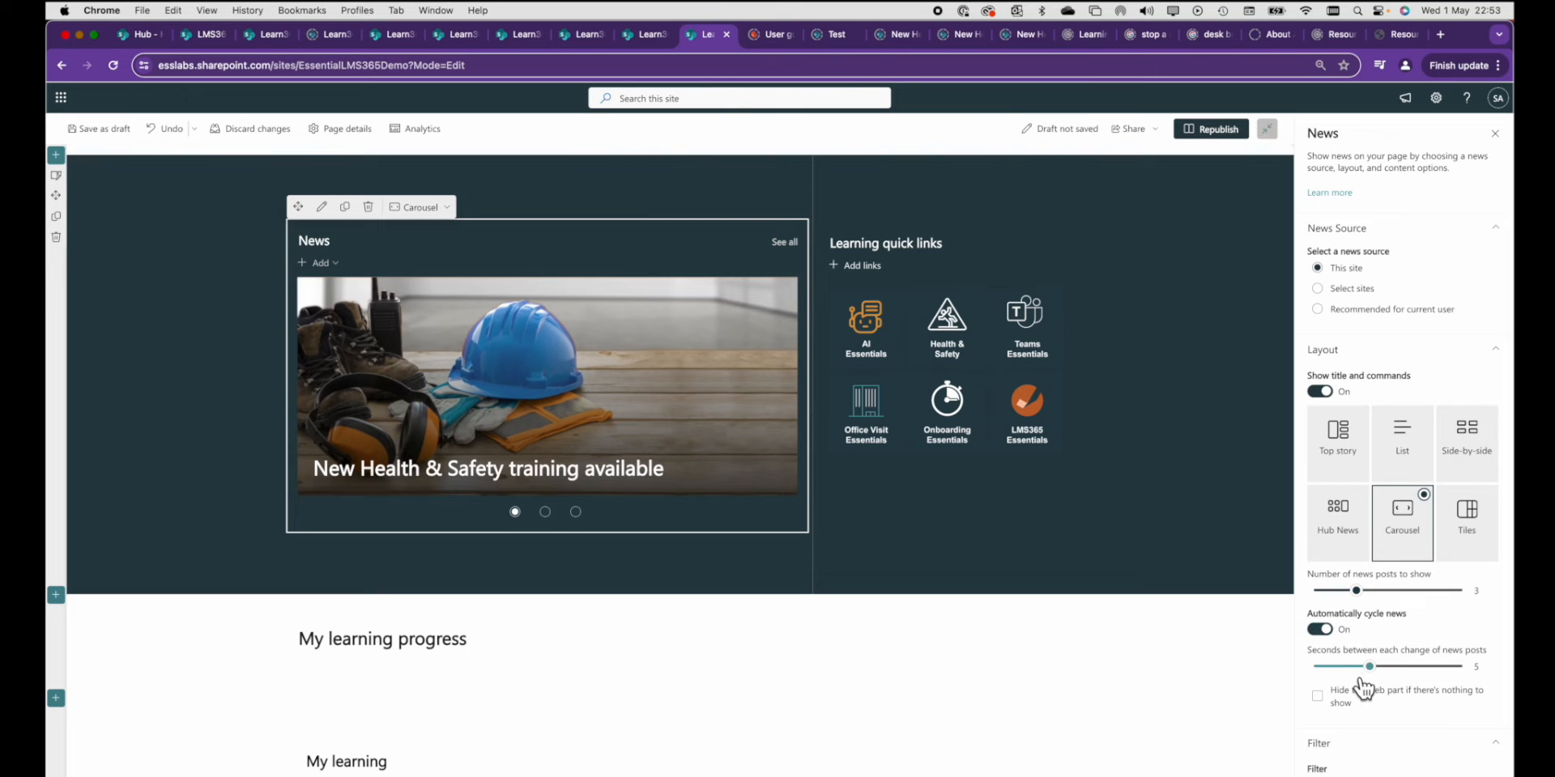
drag(1384, 683, 1394, 683)
scroll(1393, 685, down, 2)
scroll(1395, 699, down, 2)
scroll(1396, 722, down, 1)
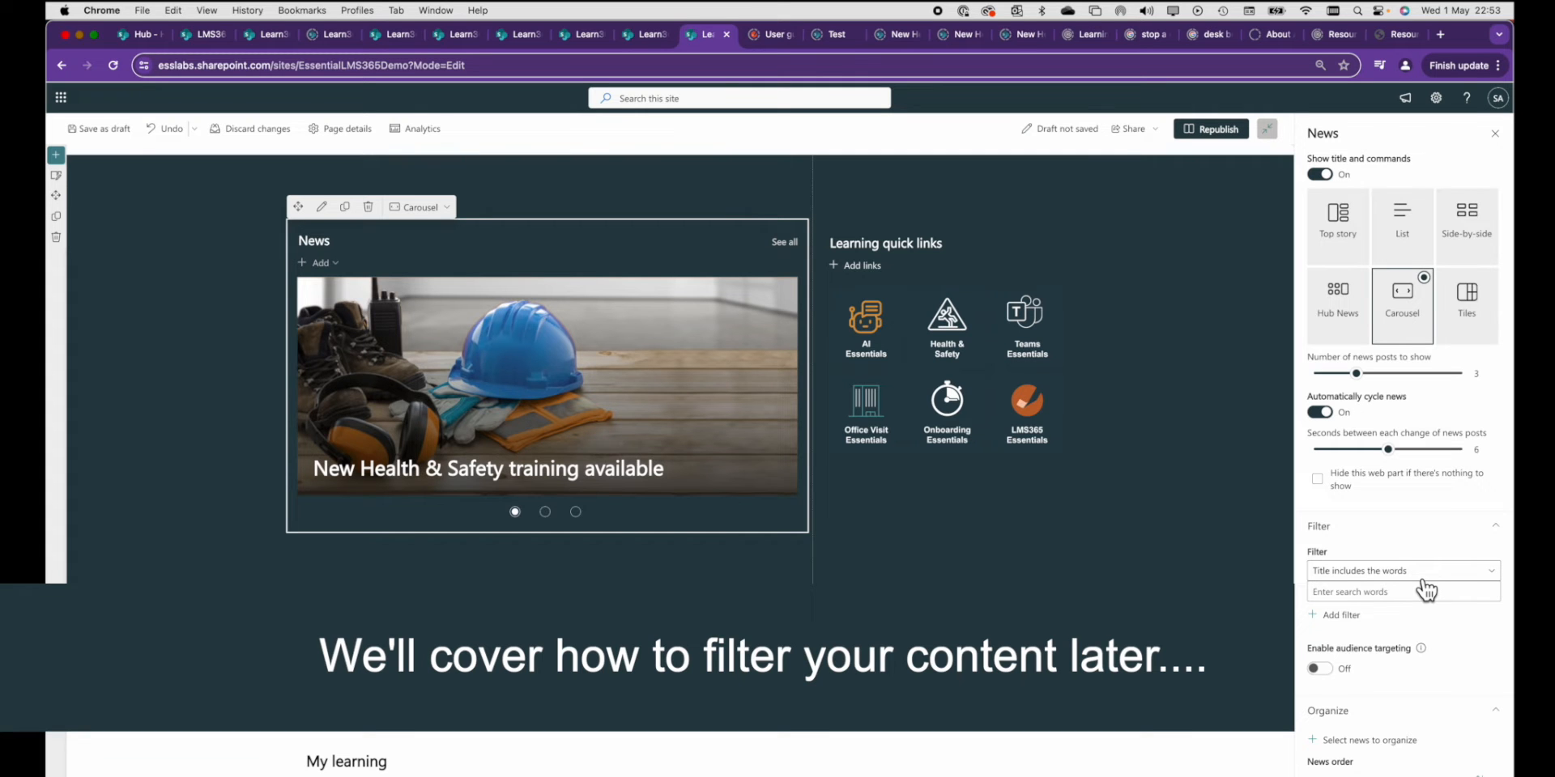
click(1234, 129)
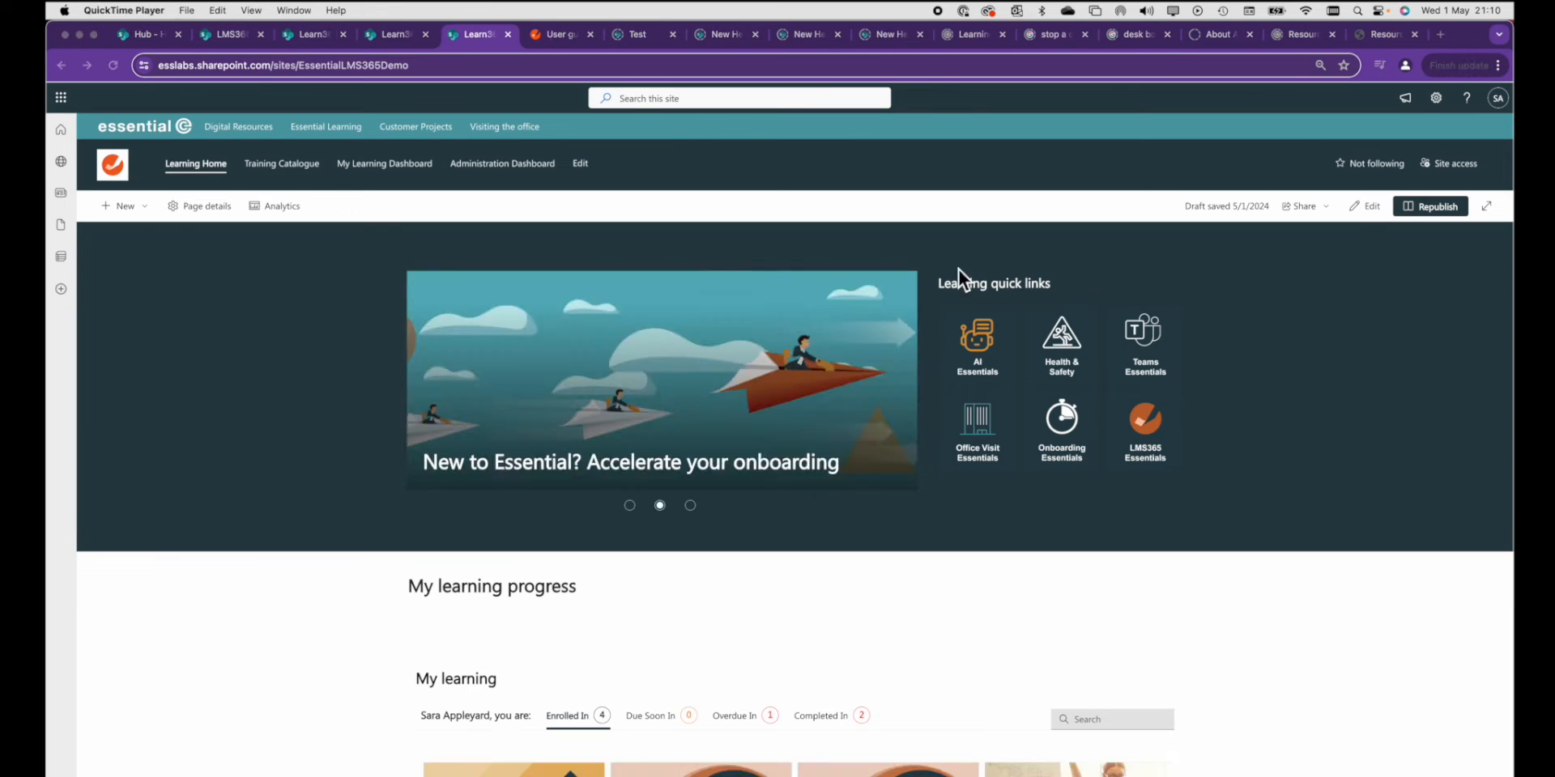
Step: Create a new site page from the Visual template
click(151, 208)
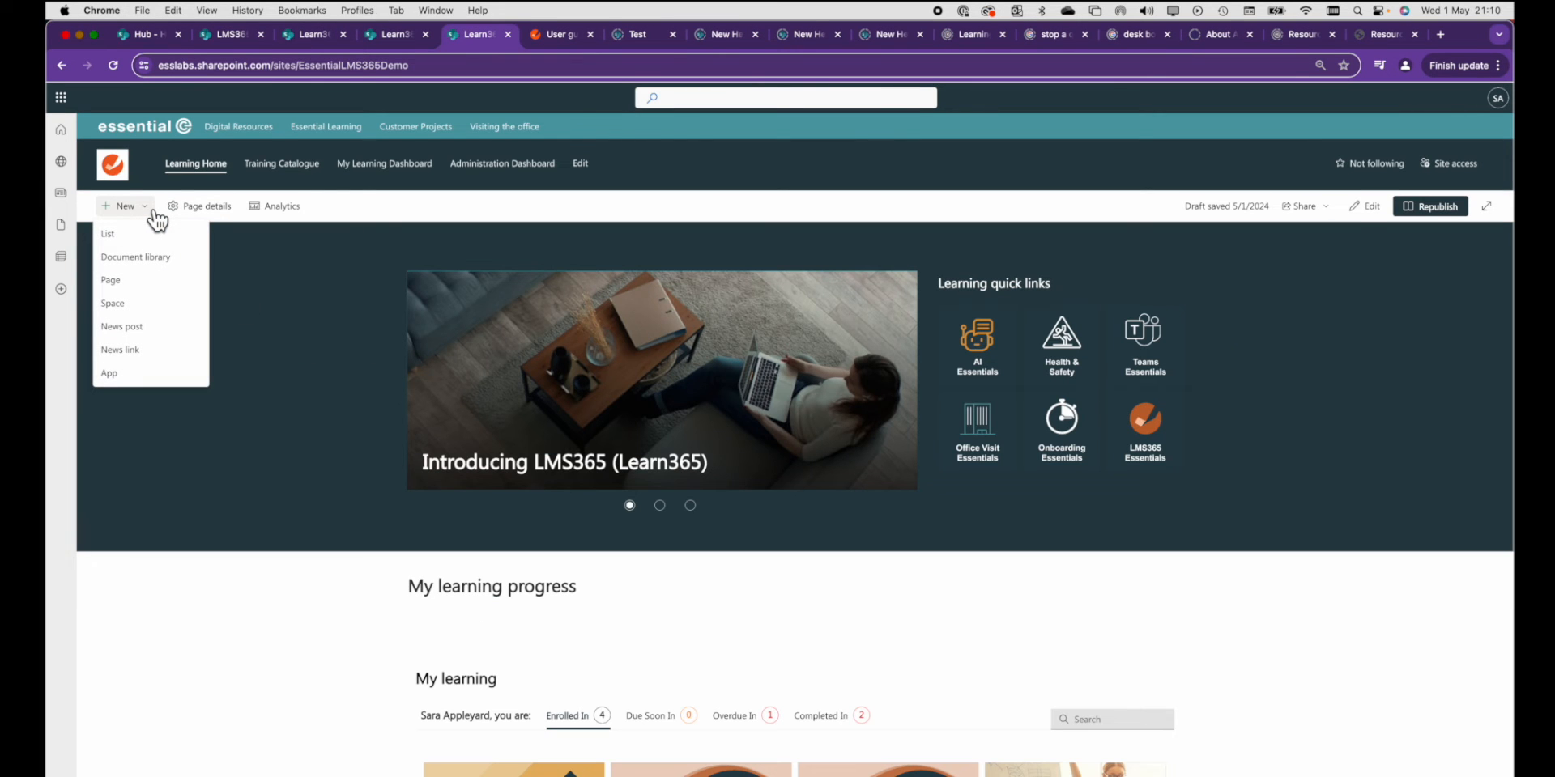
click(147, 287)
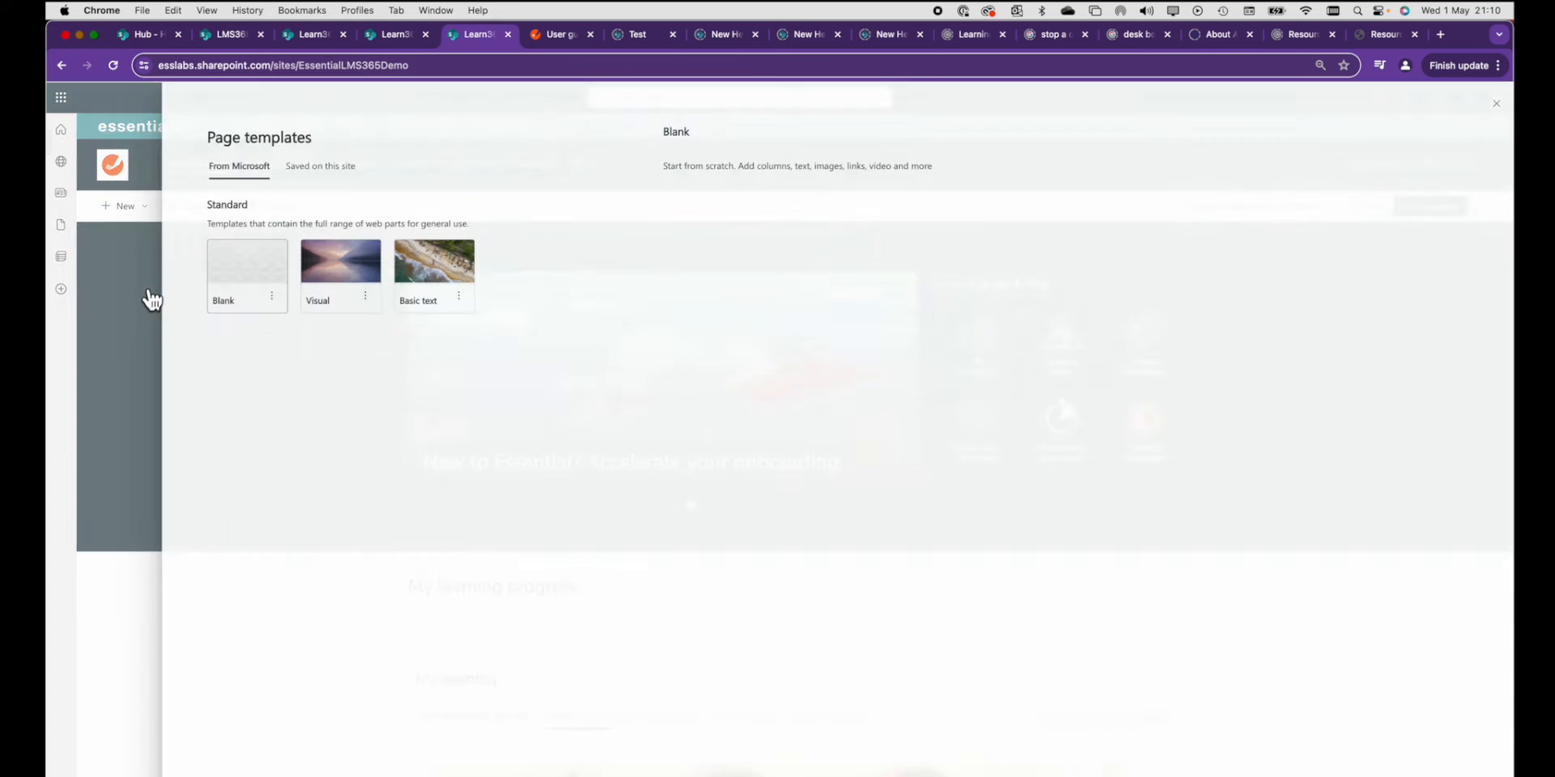
click(345, 279)
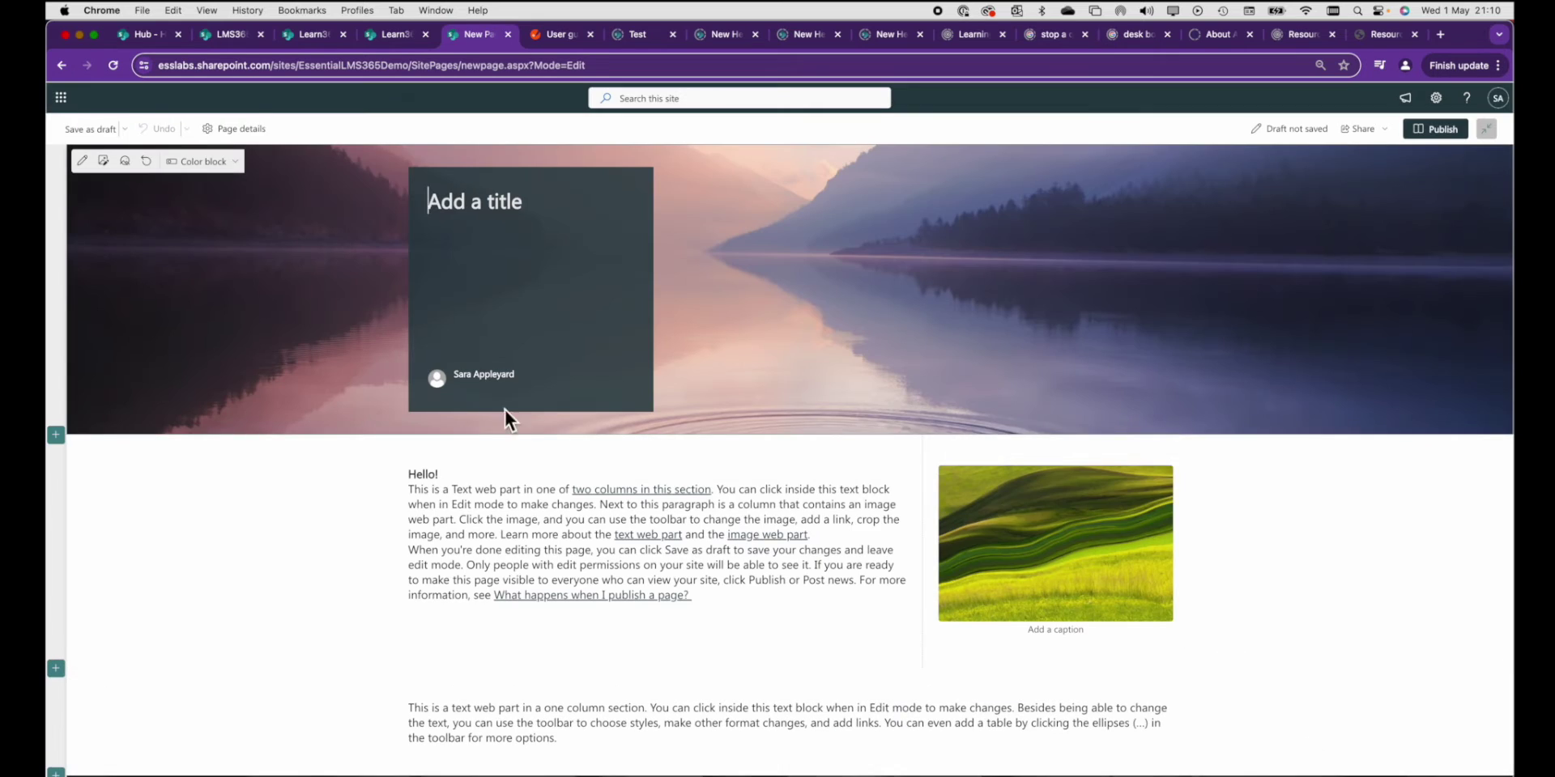
click(120, 180)
Step: Pick the hard-hat photo from the organization's Title Images as the header image
click(222, 278)
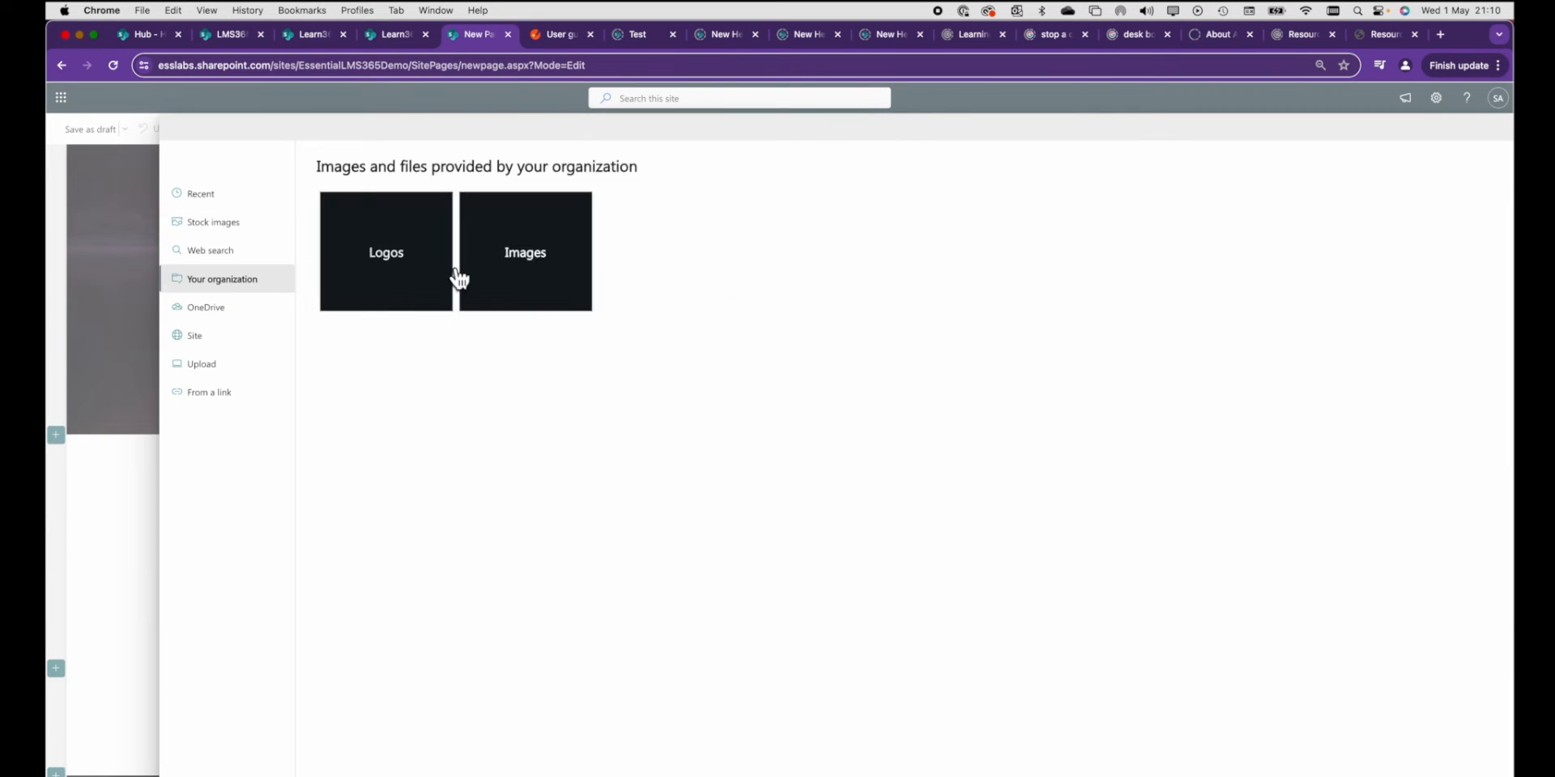
click(458, 270)
click(1195, 204)
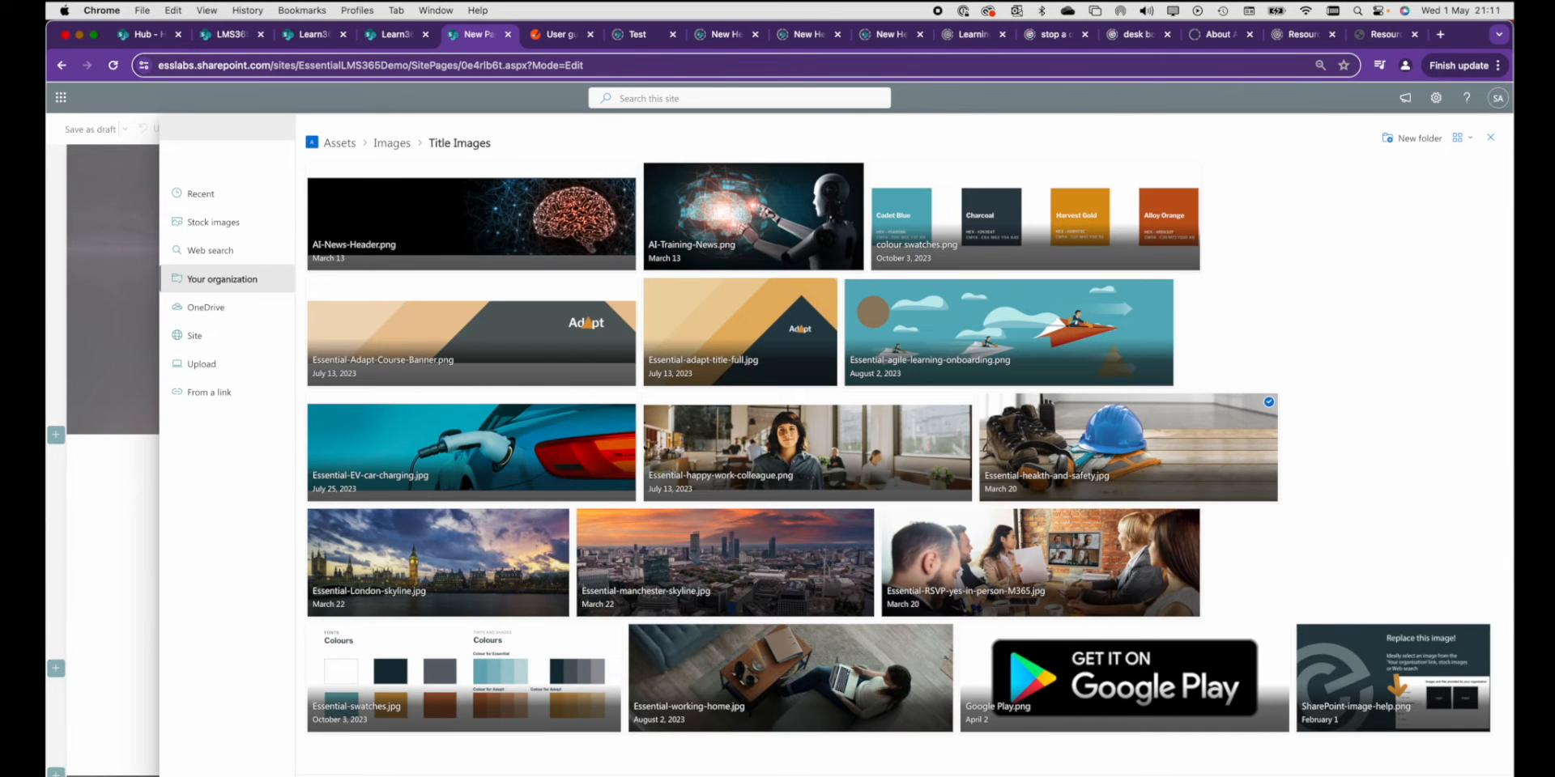
double_click(1129, 448)
Step: Title the page 'New Health & Safety training available', publish it and return to Learning Home
click(524, 272)
text(New He)
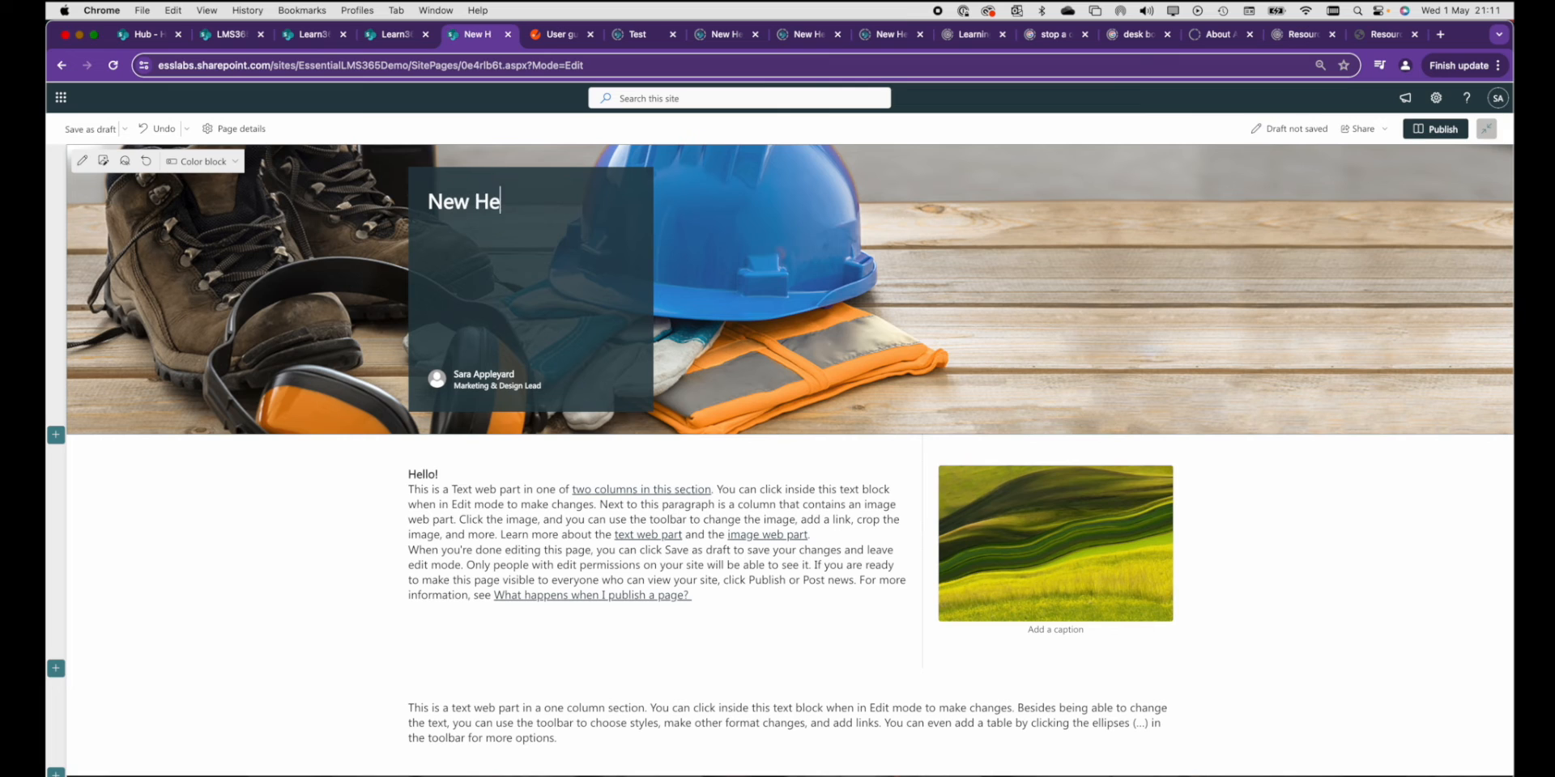
text(alth & Safety training available)
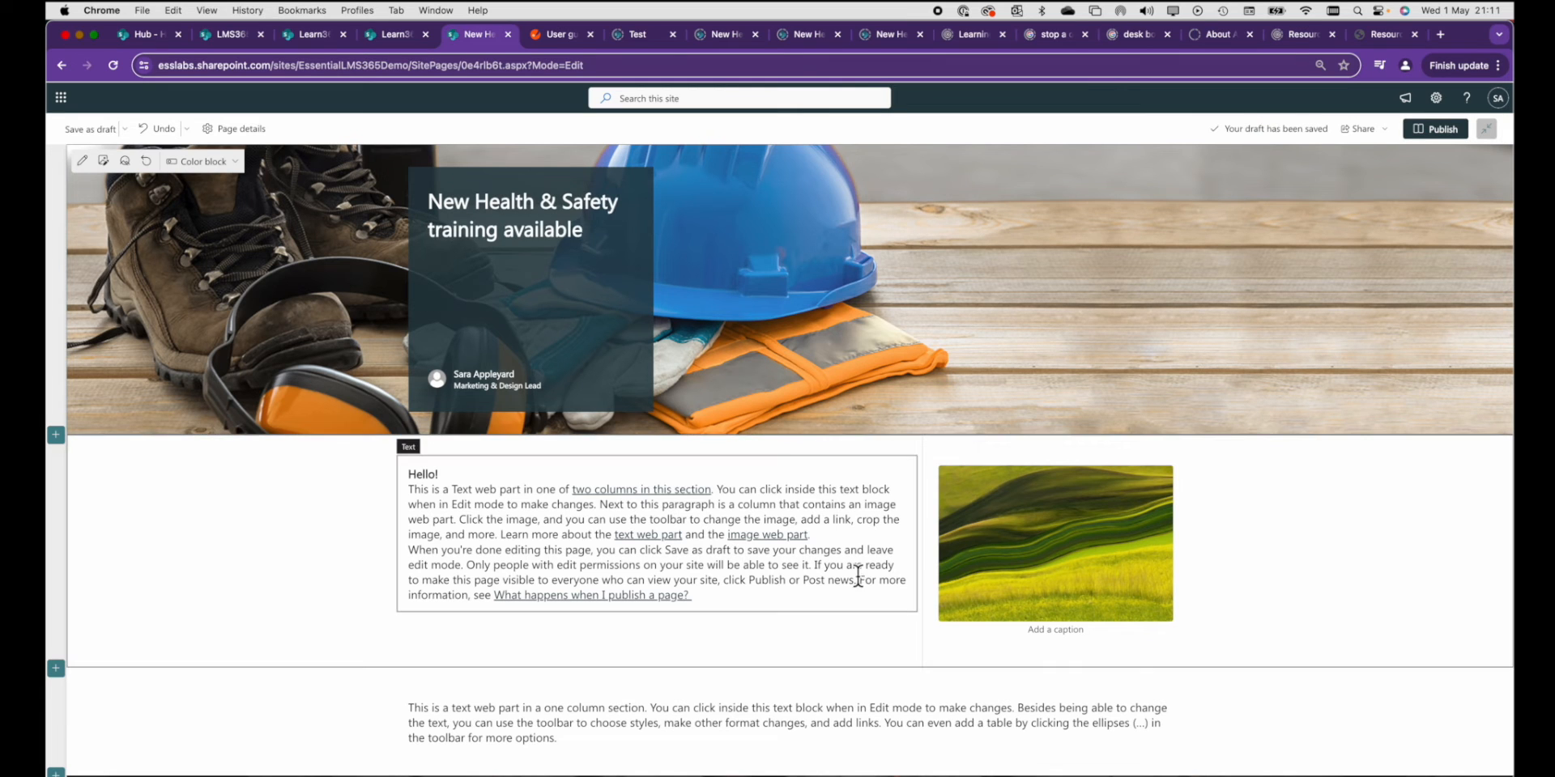
click(1445, 130)
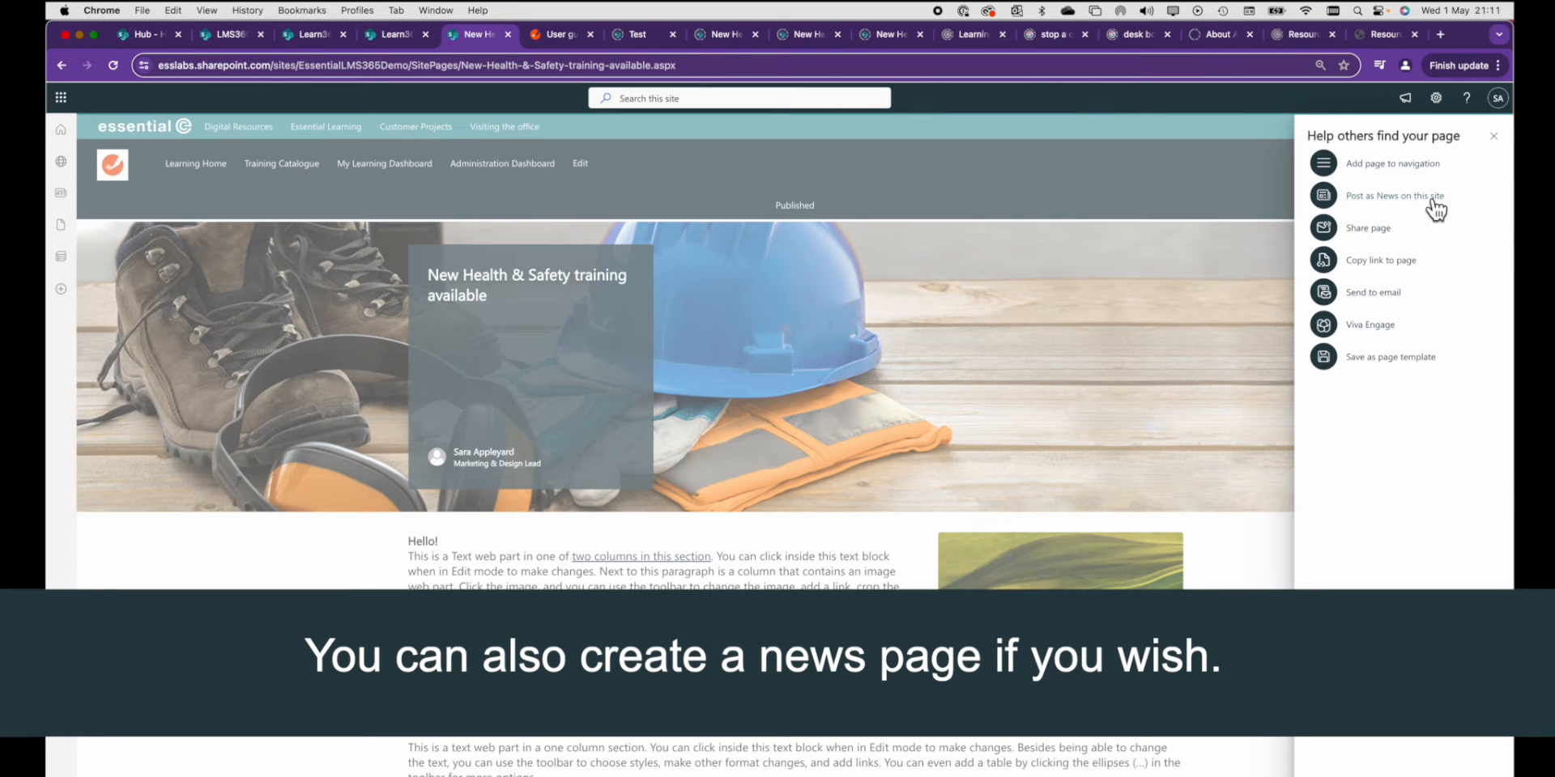
click(219, 166)
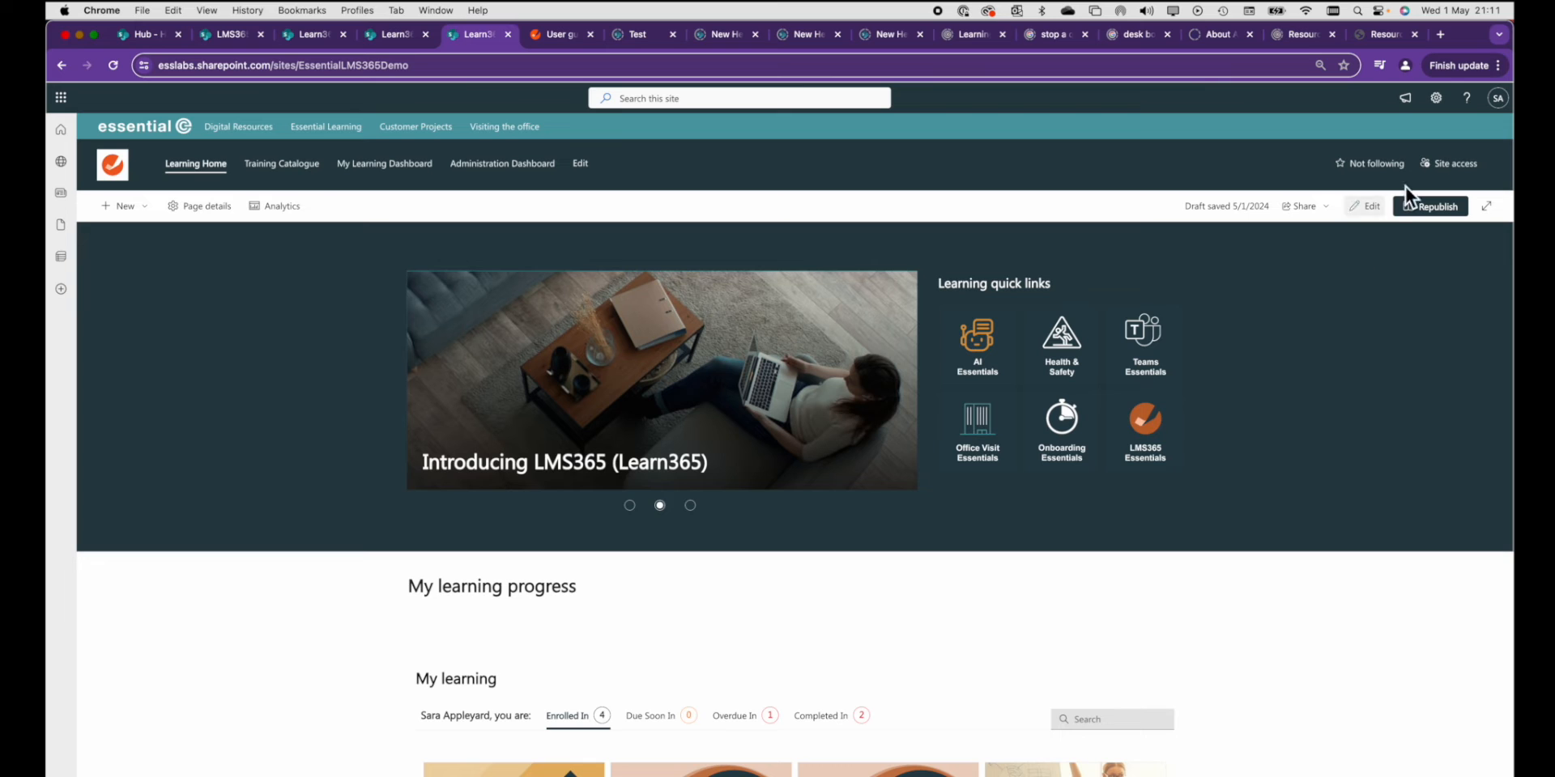
Step: From site contents, start a new Choice column in the Site Pages library
click(1437, 100)
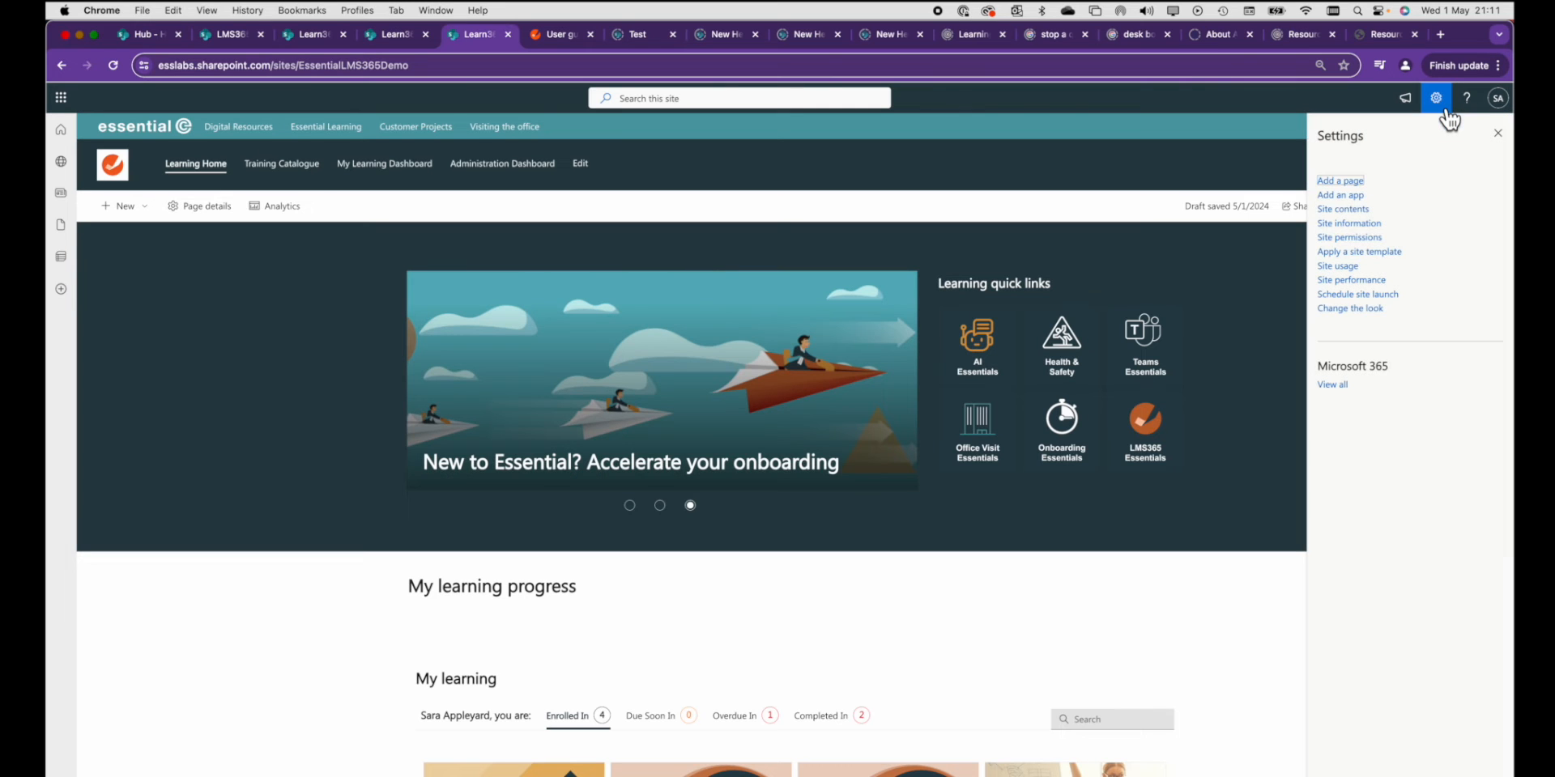
click(1349, 209)
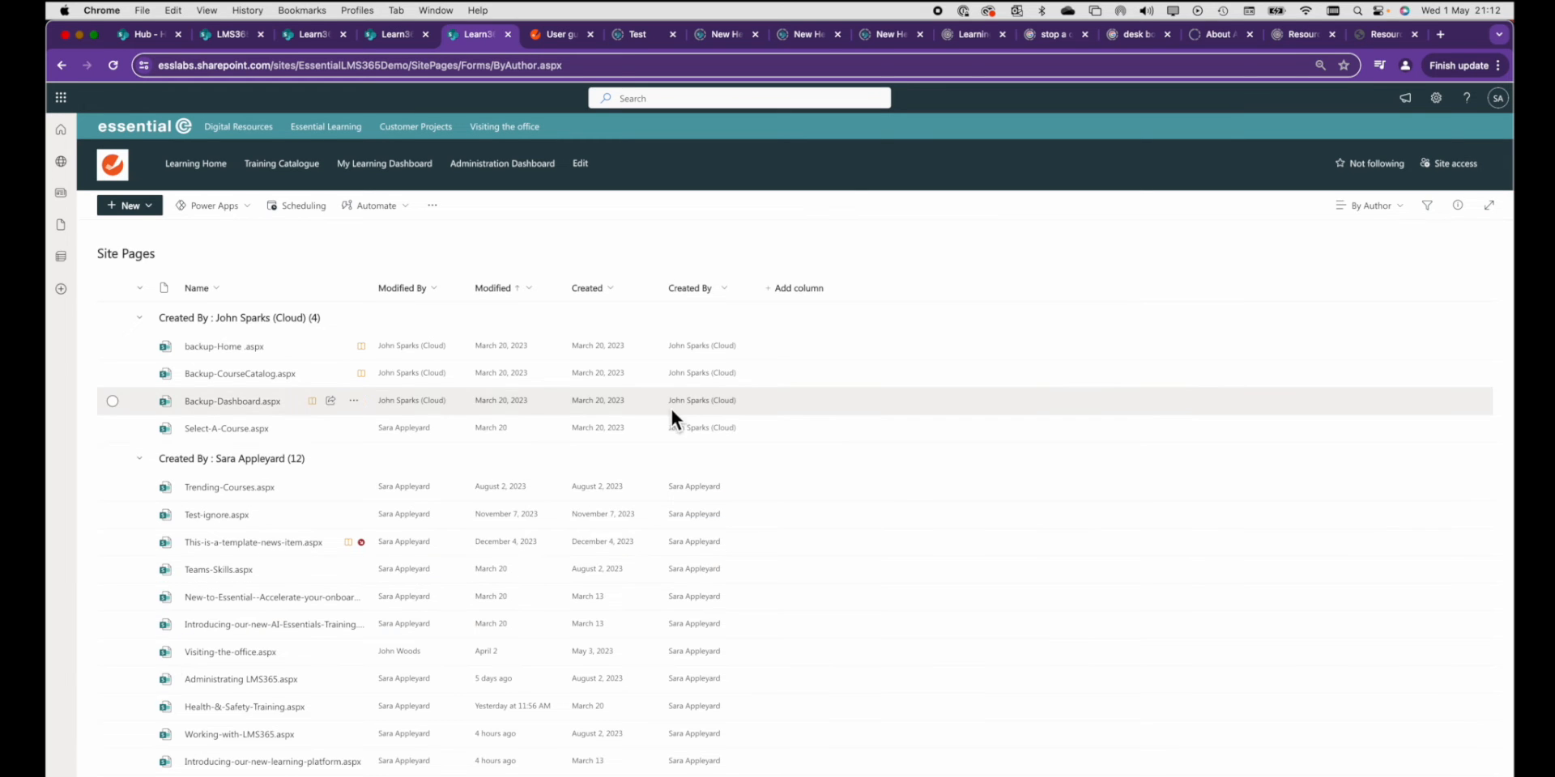
click(817, 288)
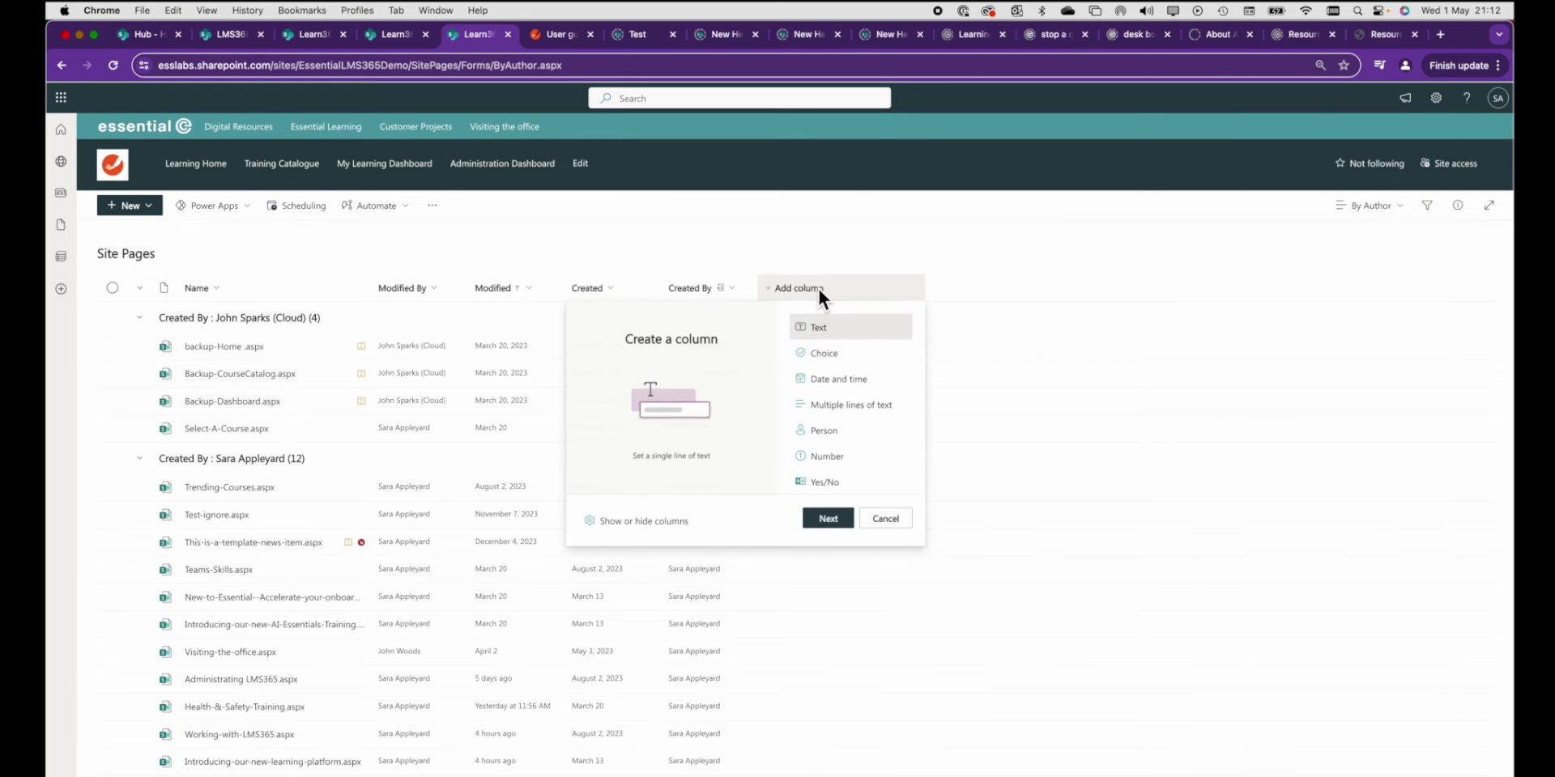
click(837, 366)
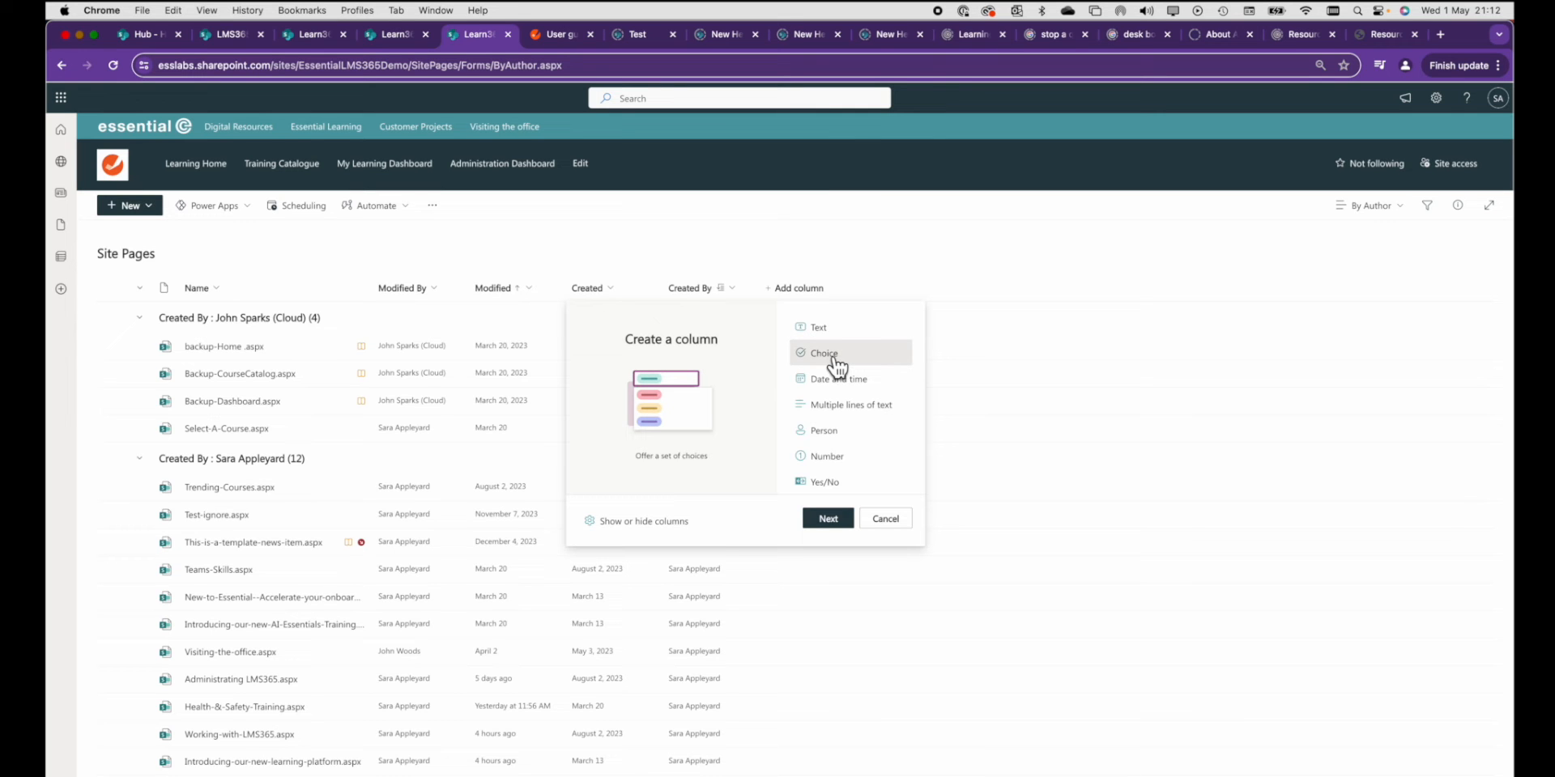
click(841, 528)
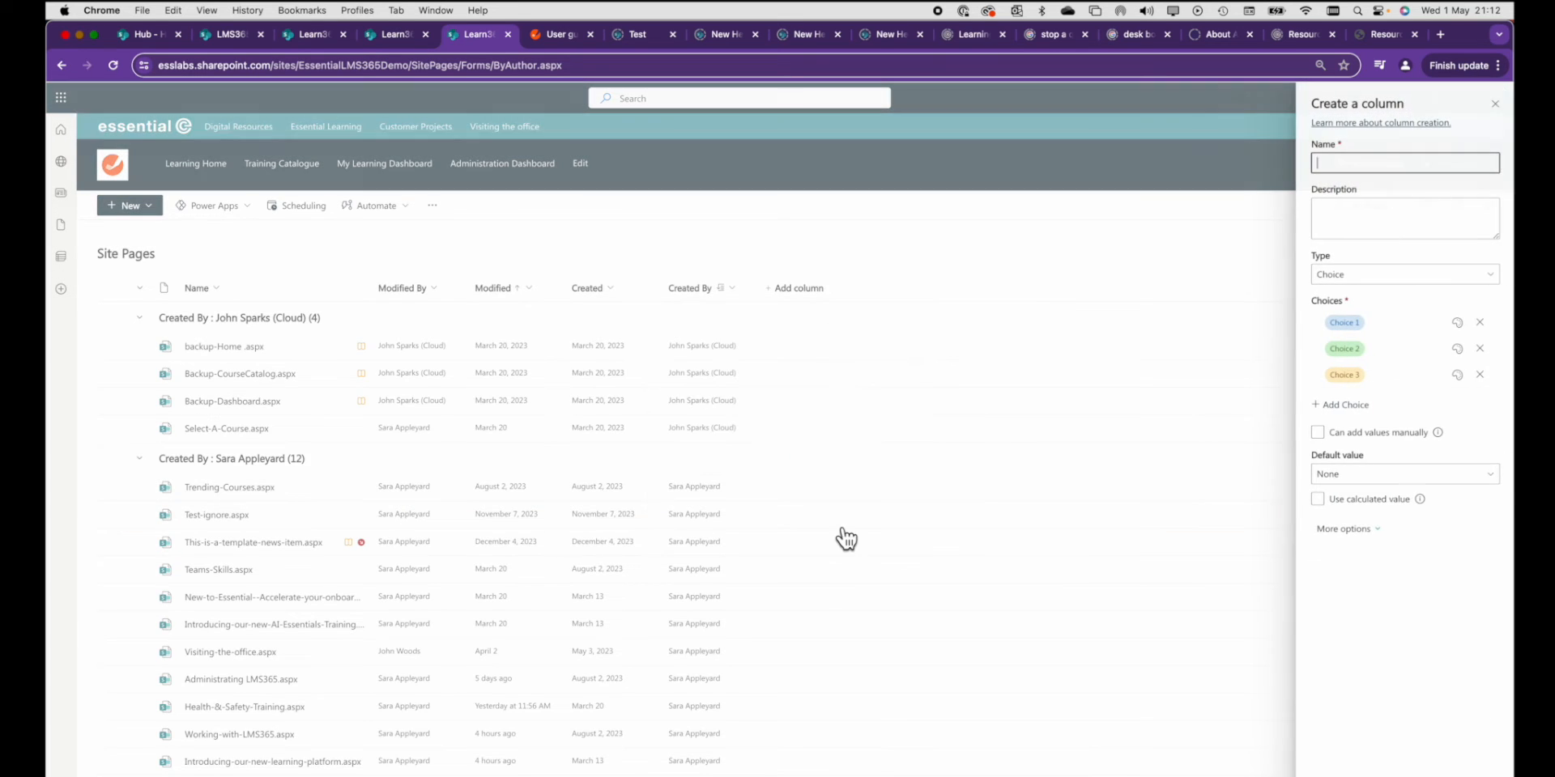
text(Category)
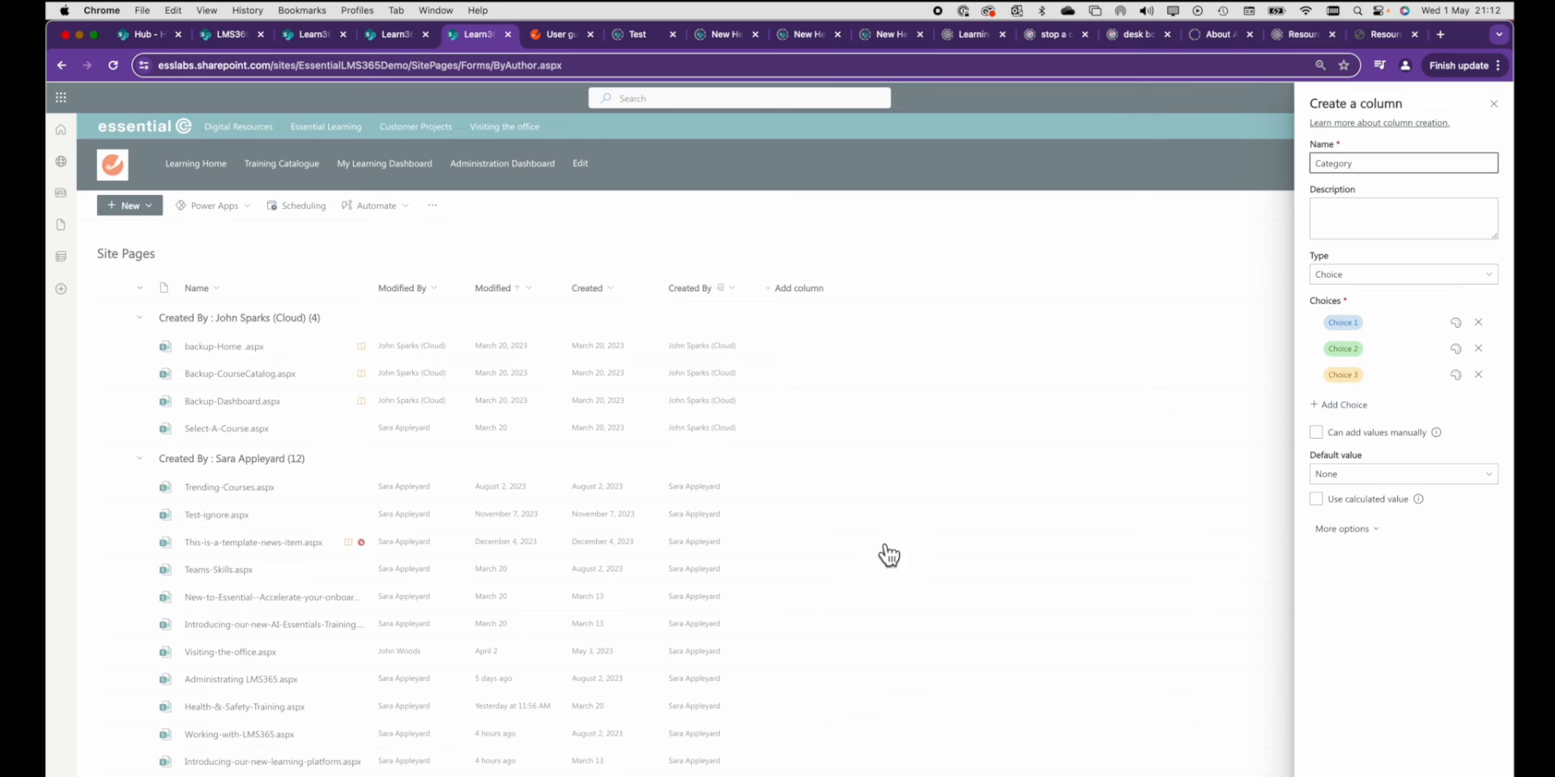
Step: Name the column Category with Carousel item as its first choice
click(1362, 222)
text(Determ)
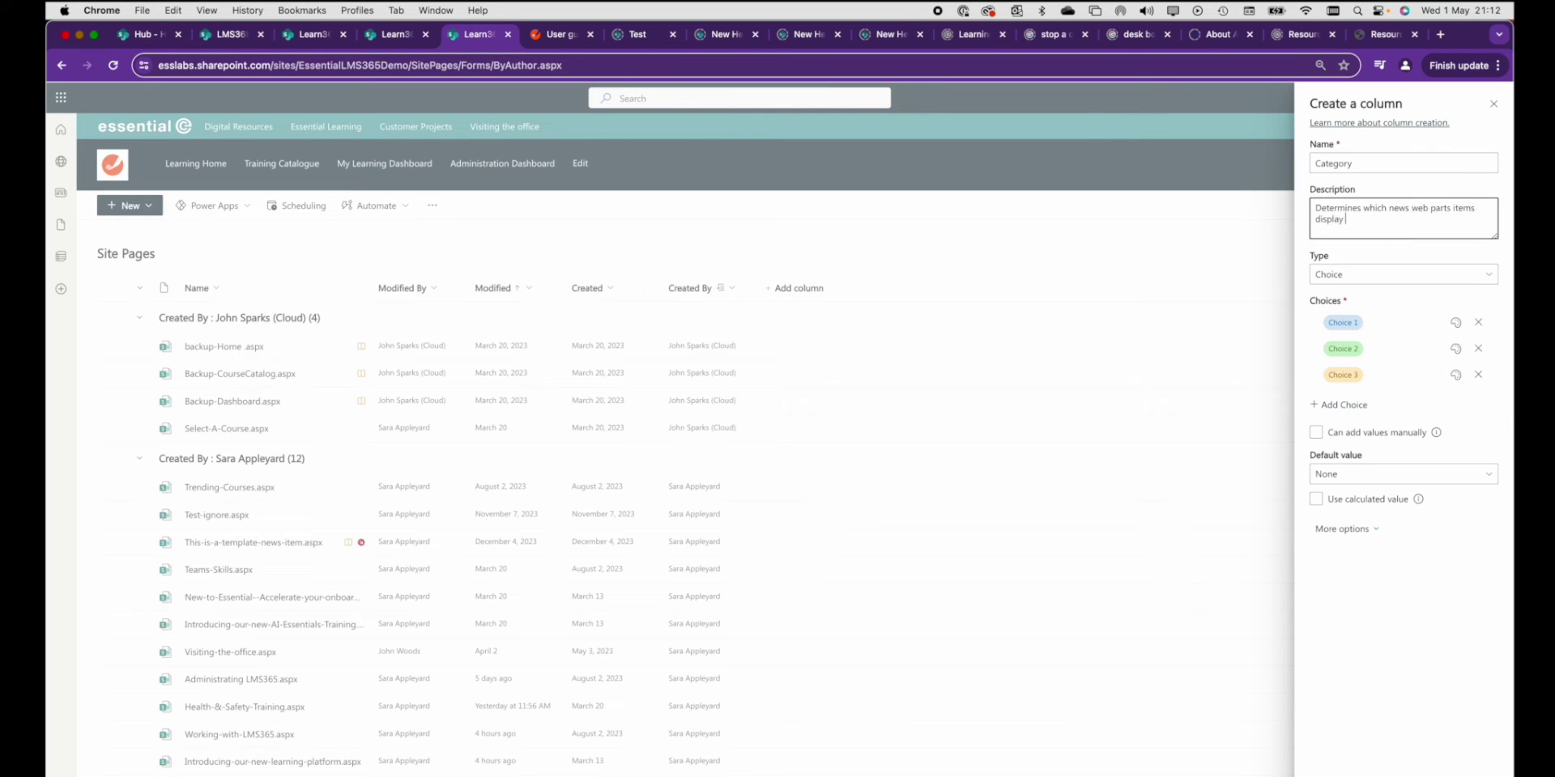
text(in)
click(1392, 324)
text(C)
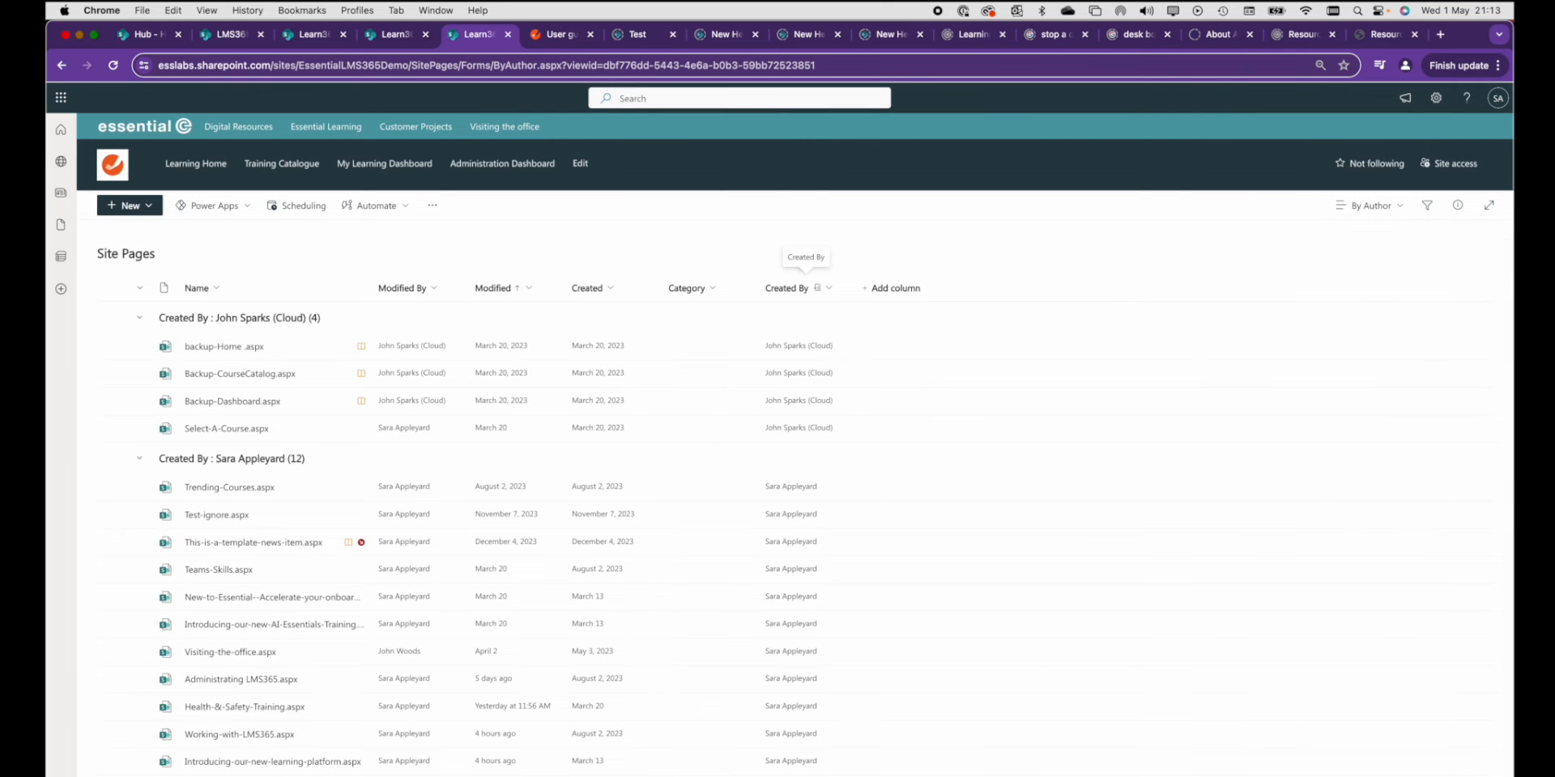
scroll(449, 602, down, 1)
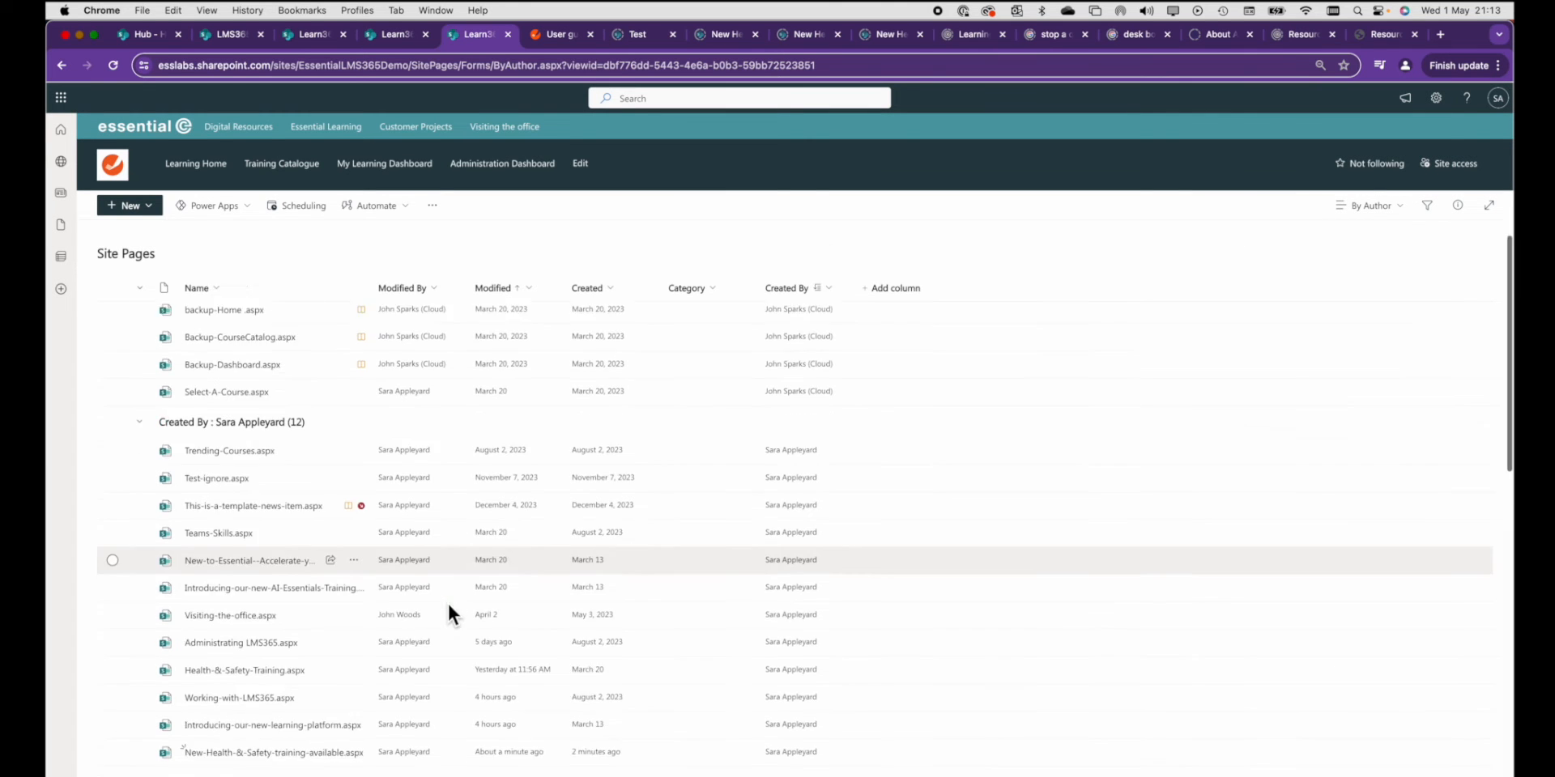
scroll(448, 602, down, 3)
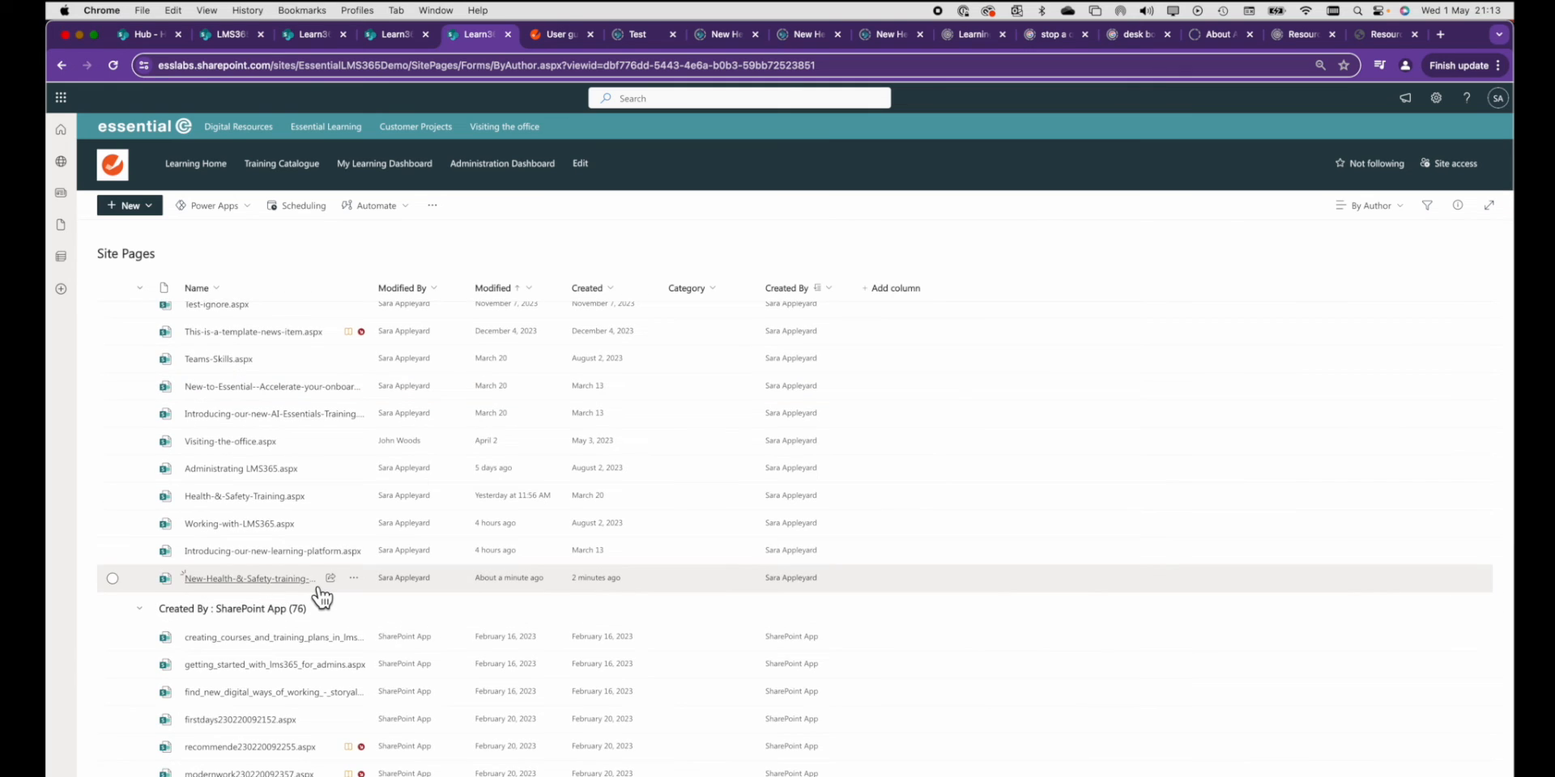
Step: Set the Health & Safety news page's Category to Carousel item and update the news
click(311, 581)
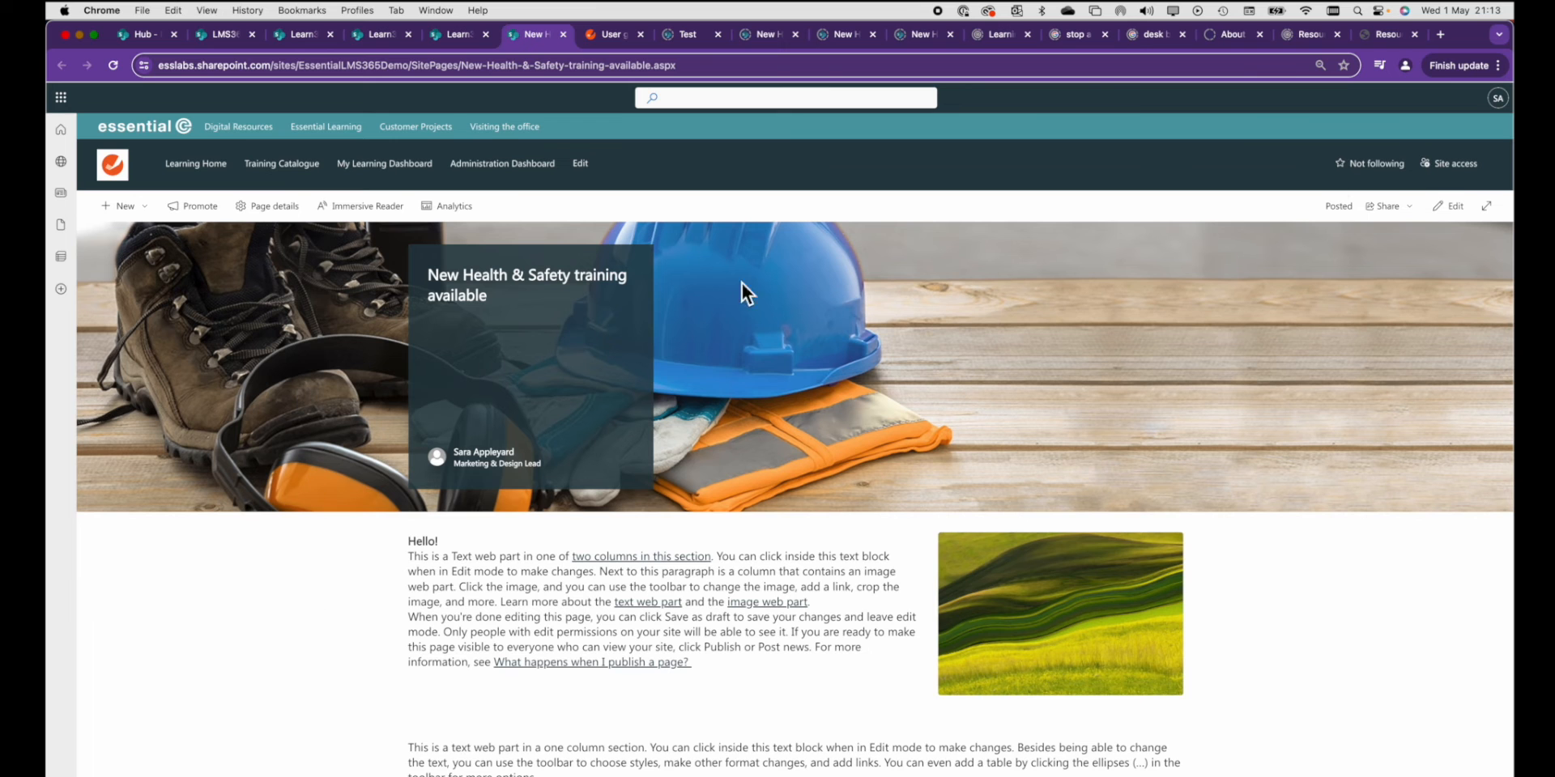
click(1443, 205)
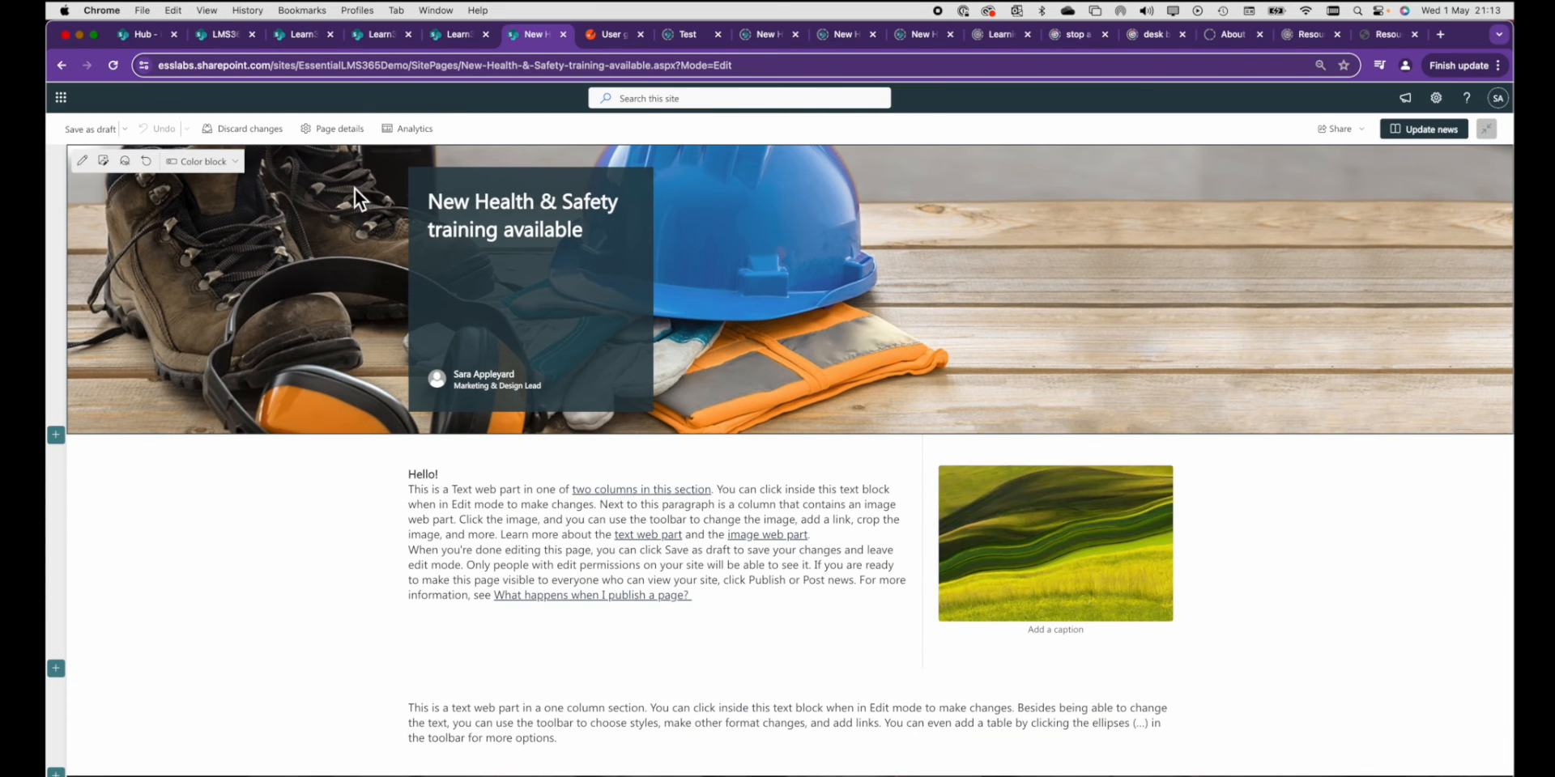
click(339, 127)
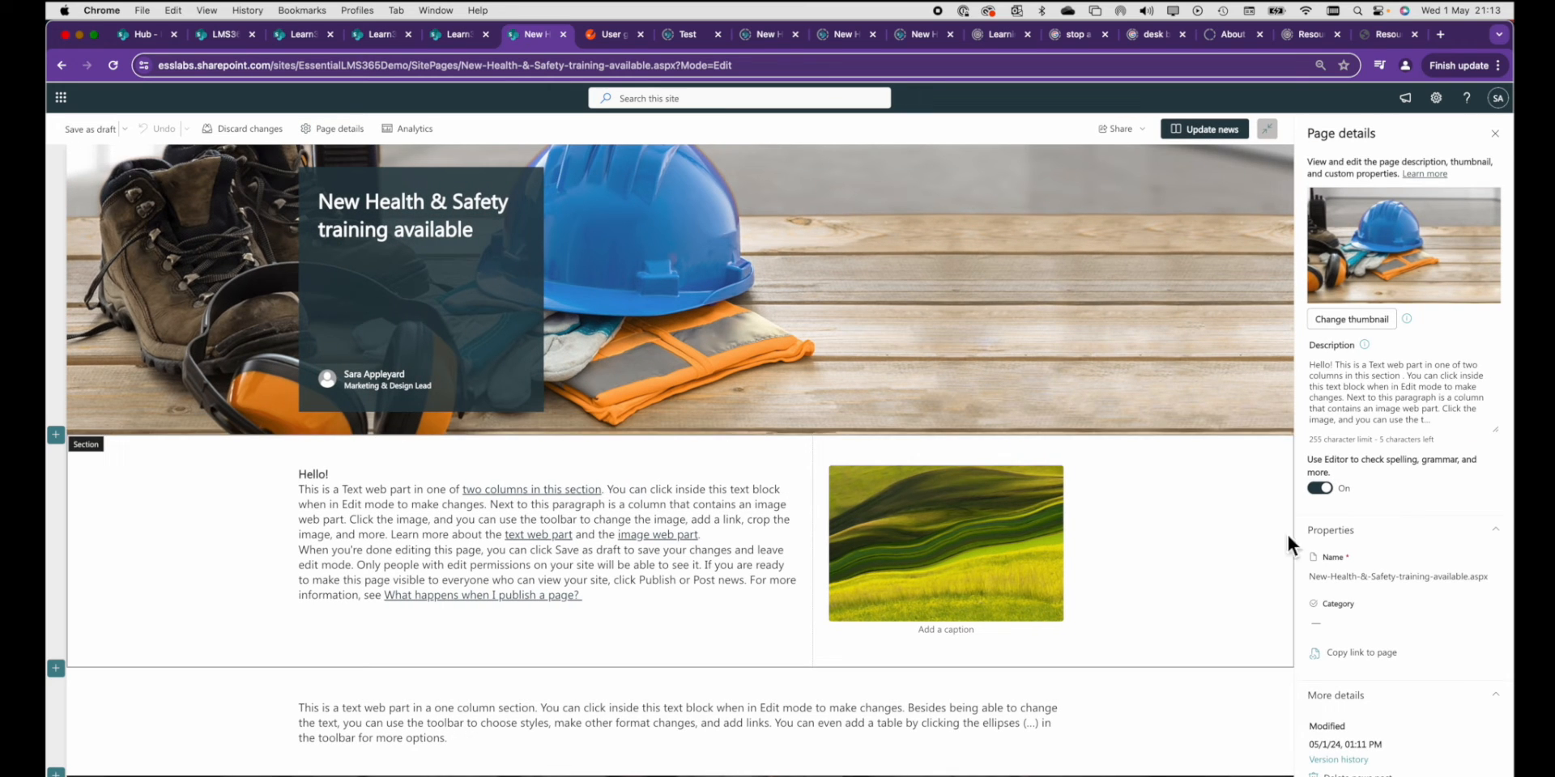
click(1339, 622)
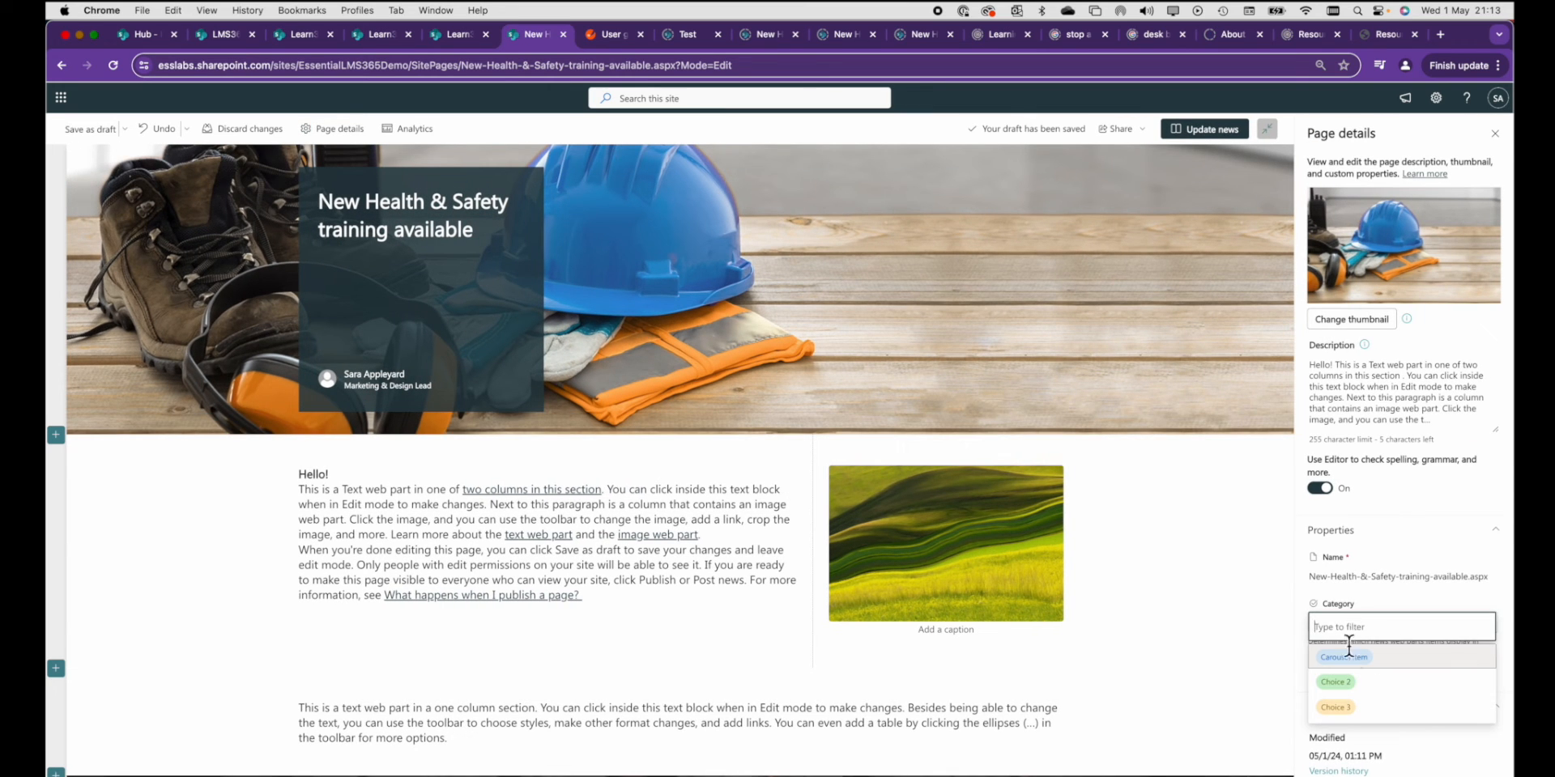
click(1495, 133)
click(1413, 131)
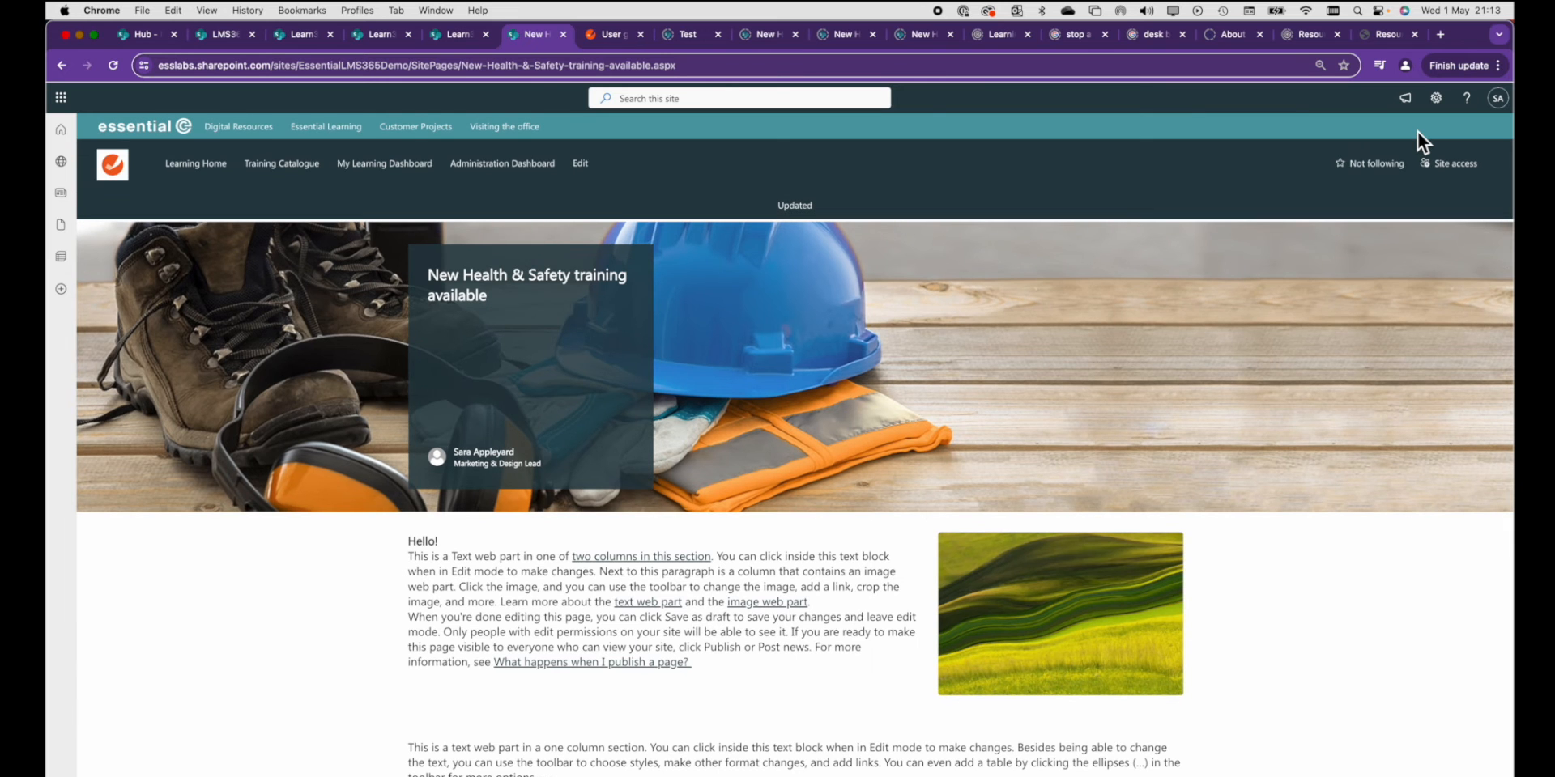
Step: Edit Learning Home and set the carousel News web part to filter by page properties
click(206, 170)
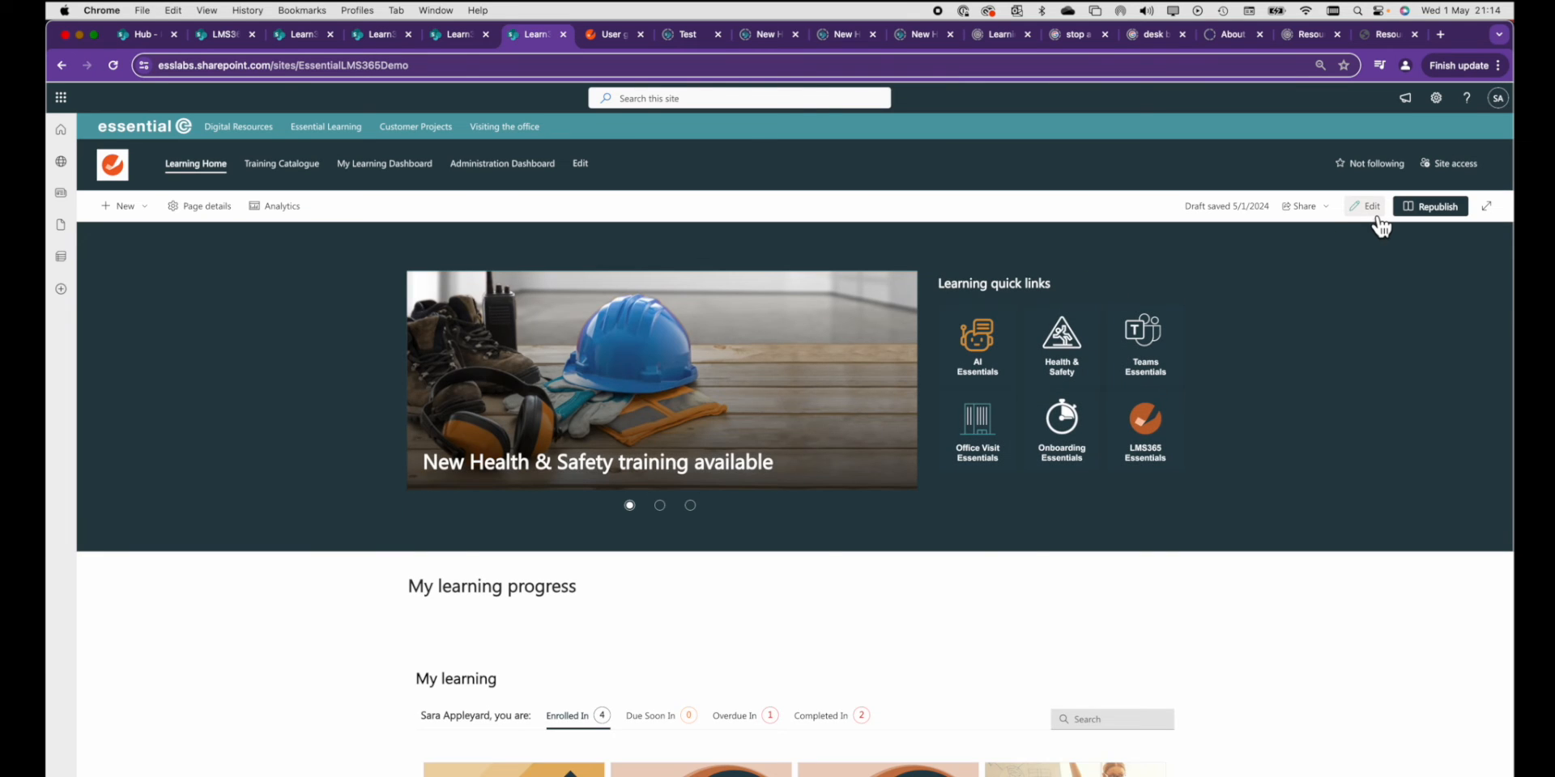
click(1365, 205)
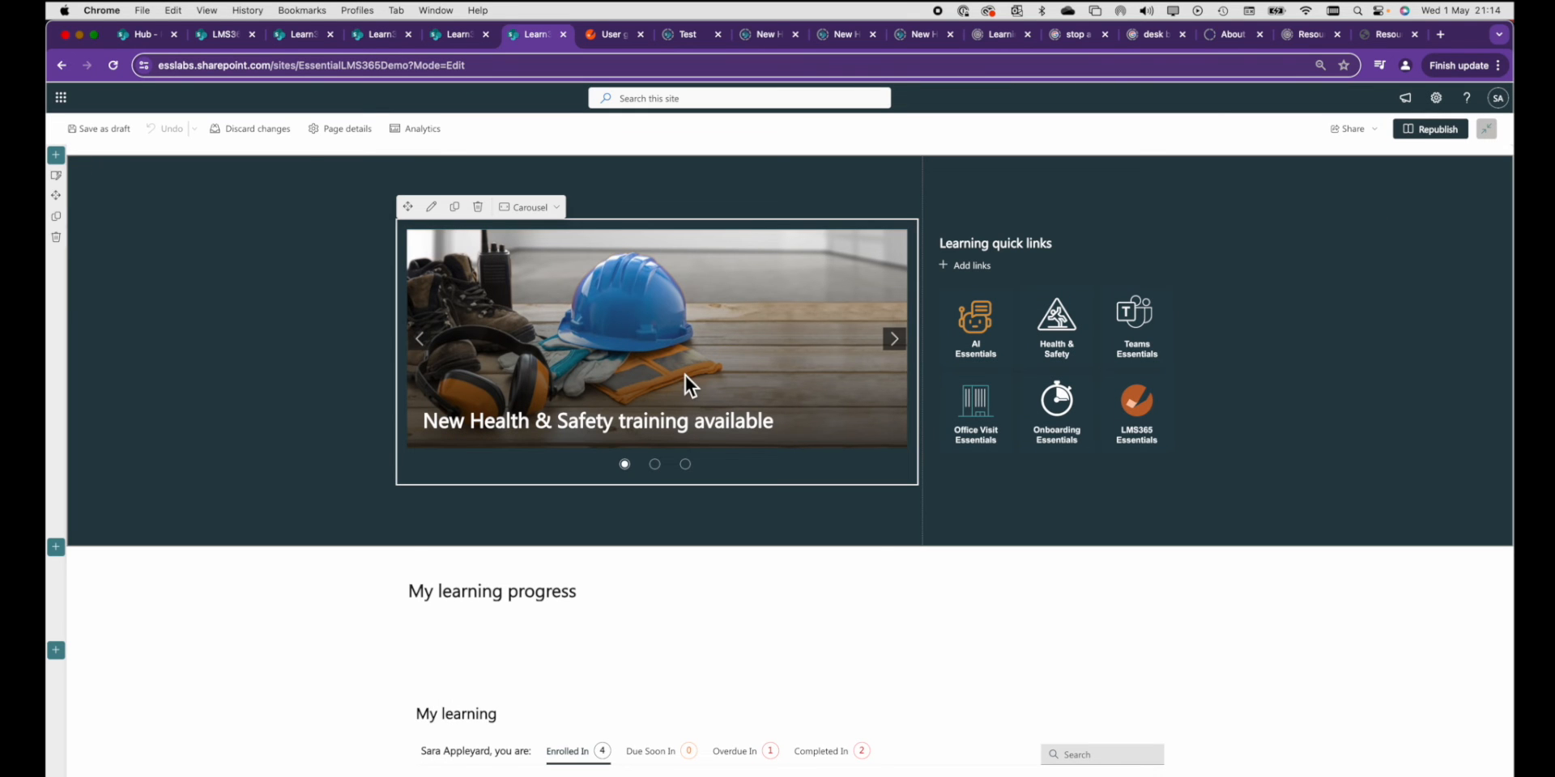
click(435, 213)
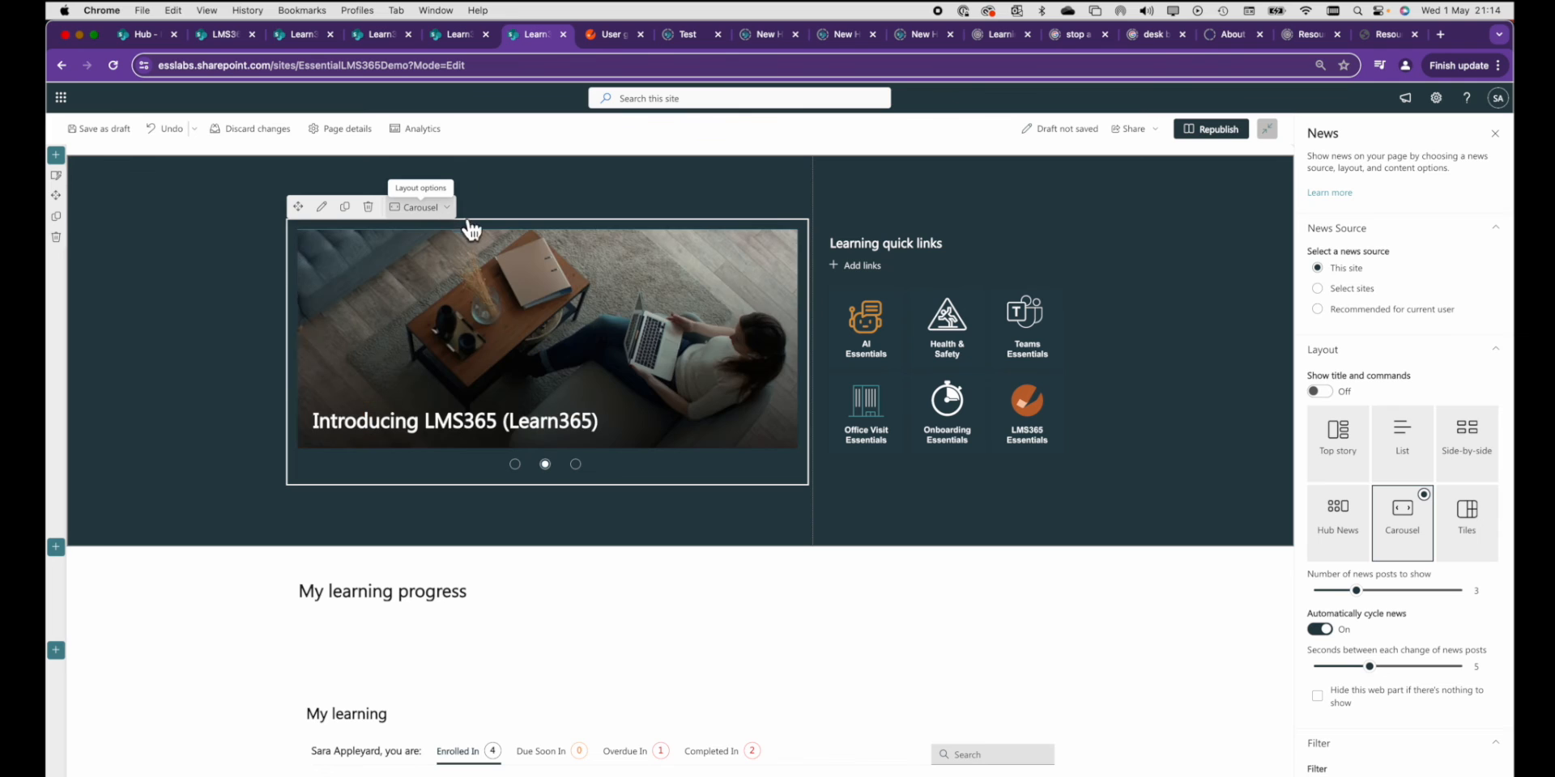
scroll(1379, 628, down, 3)
click(1494, 580)
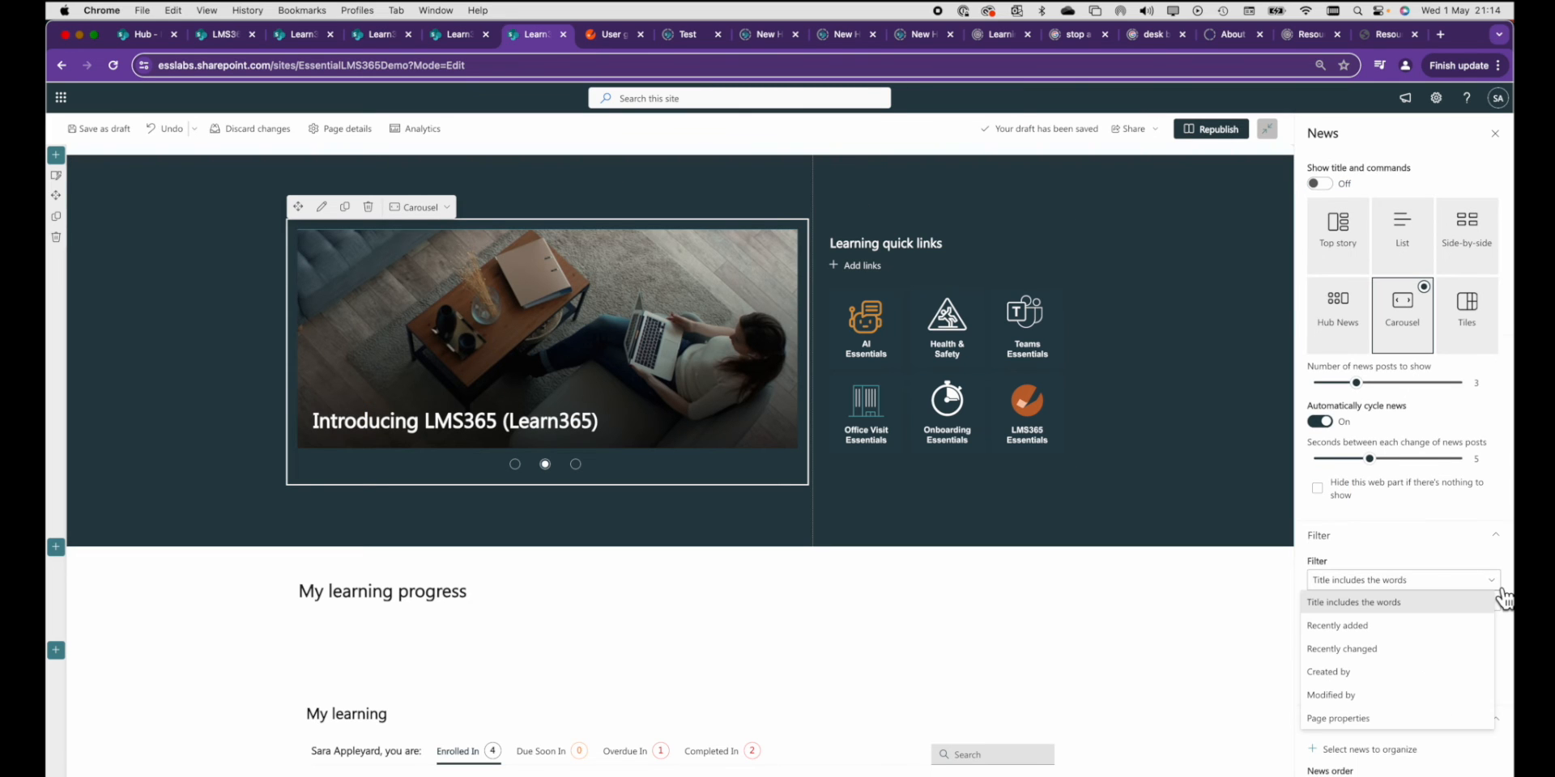
click(1441, 719)
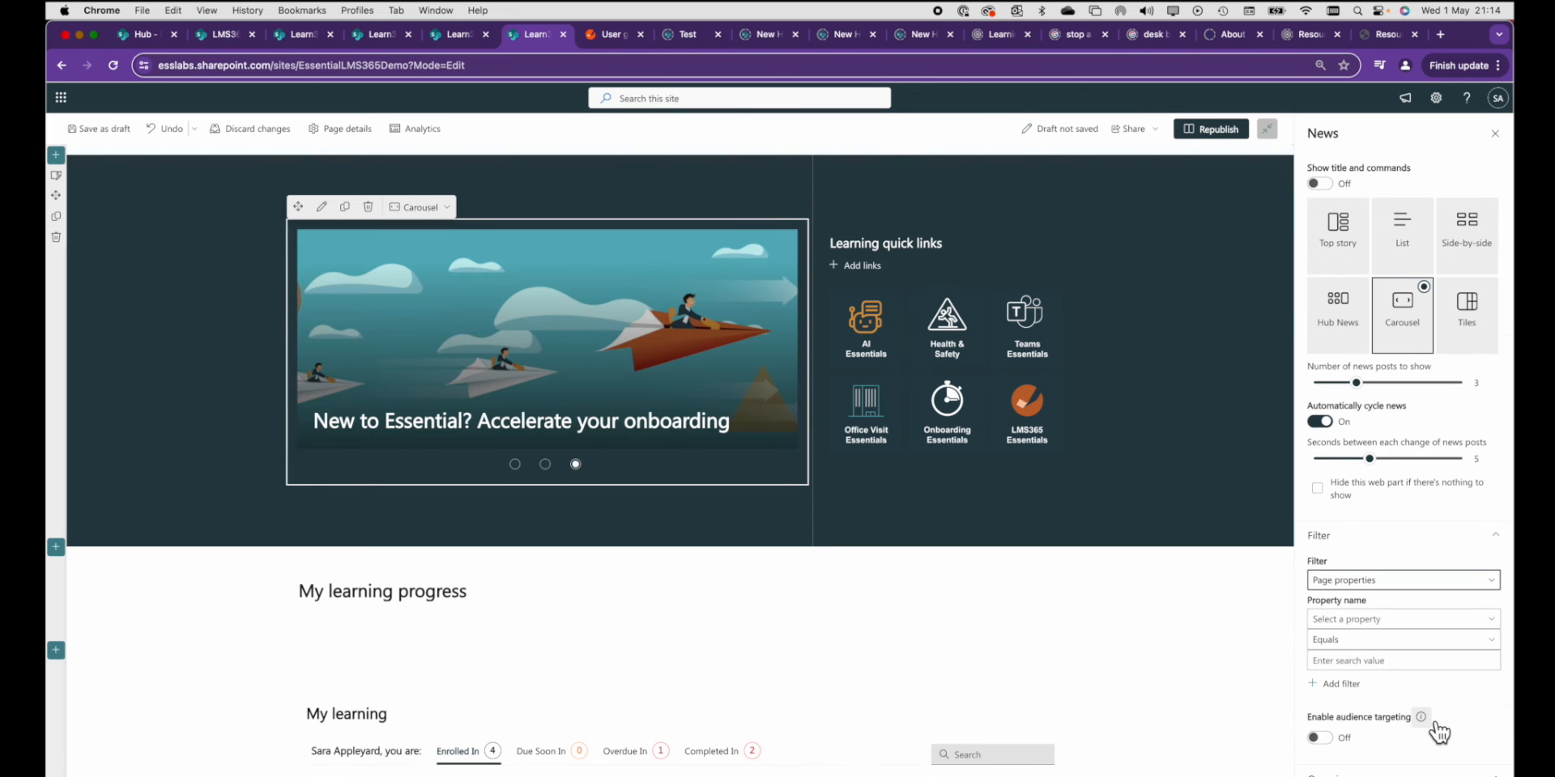
Step: Filter on Category equals Carousel item
click(1444, 622)
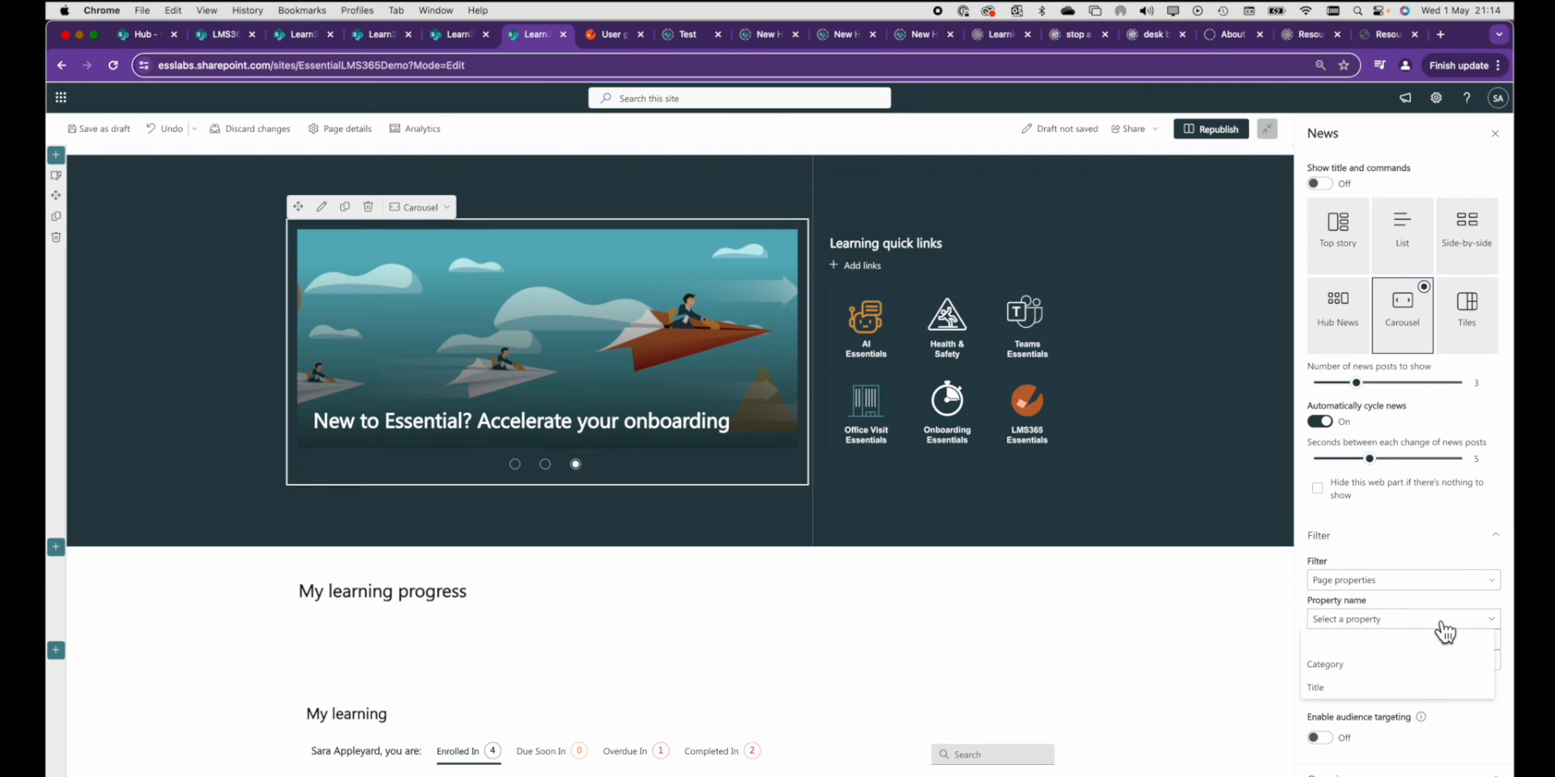
click(1425, 667)
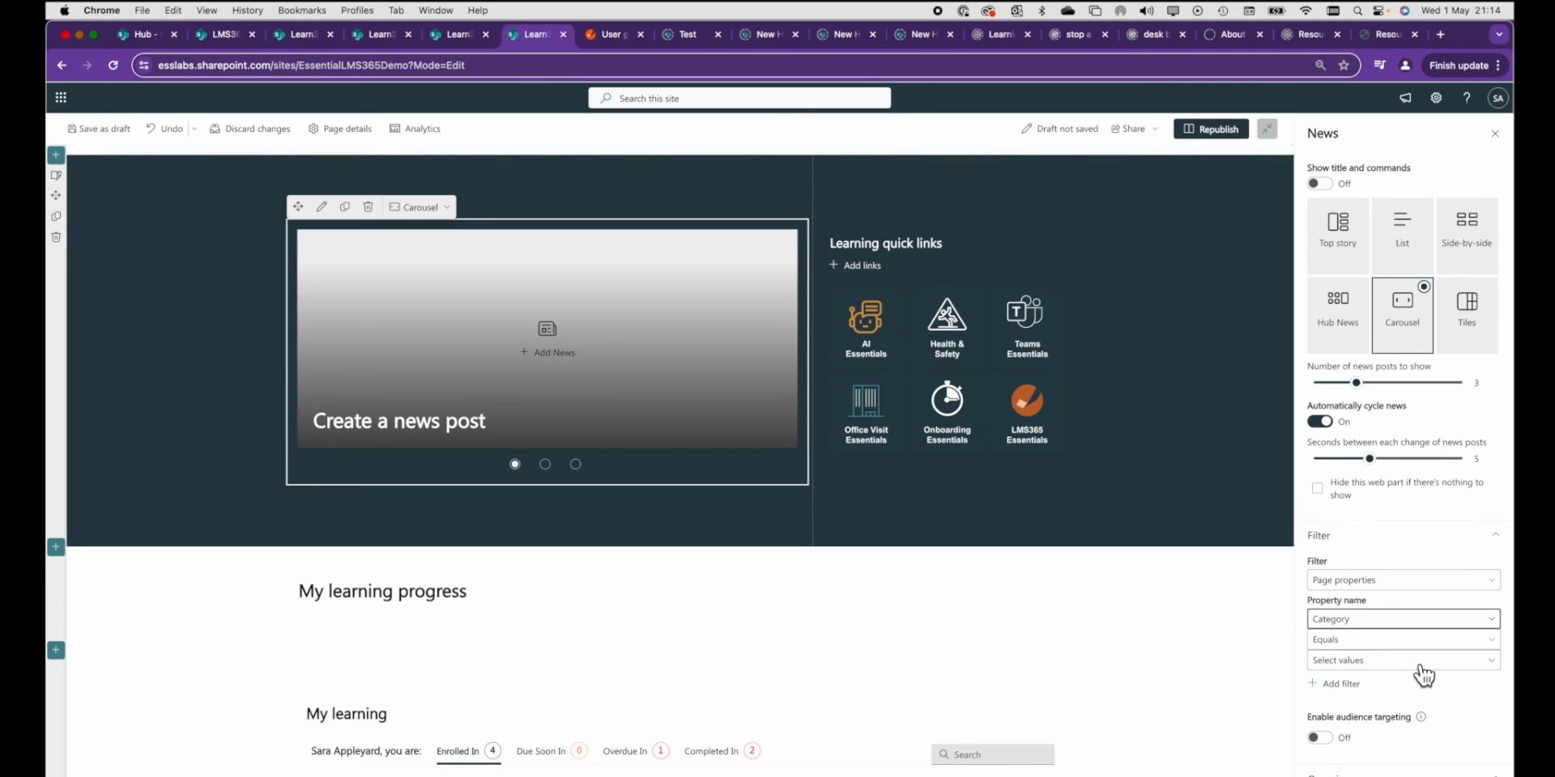
click(1422, 665)
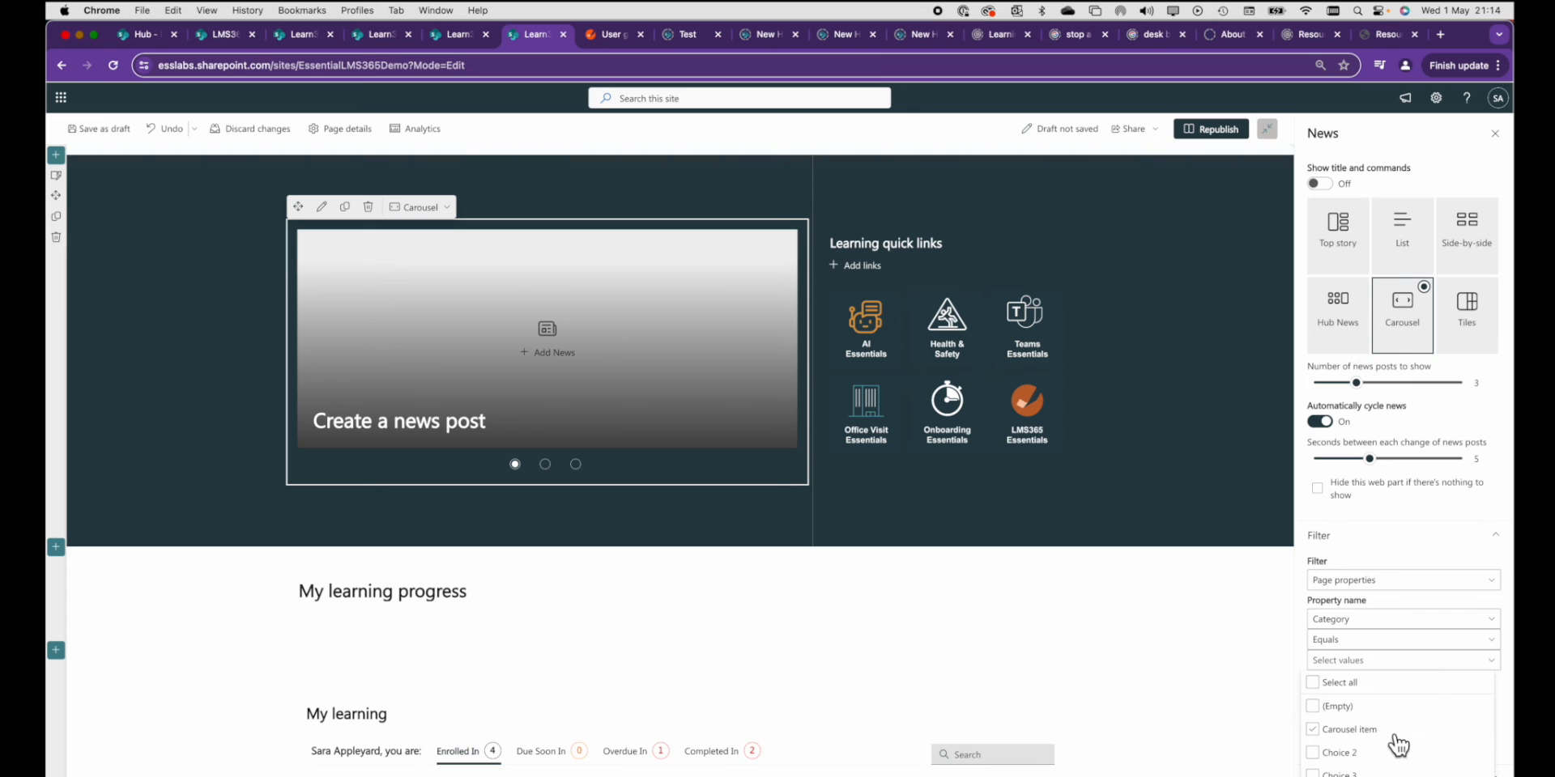
click(1399, 735)
click(1437, 522)
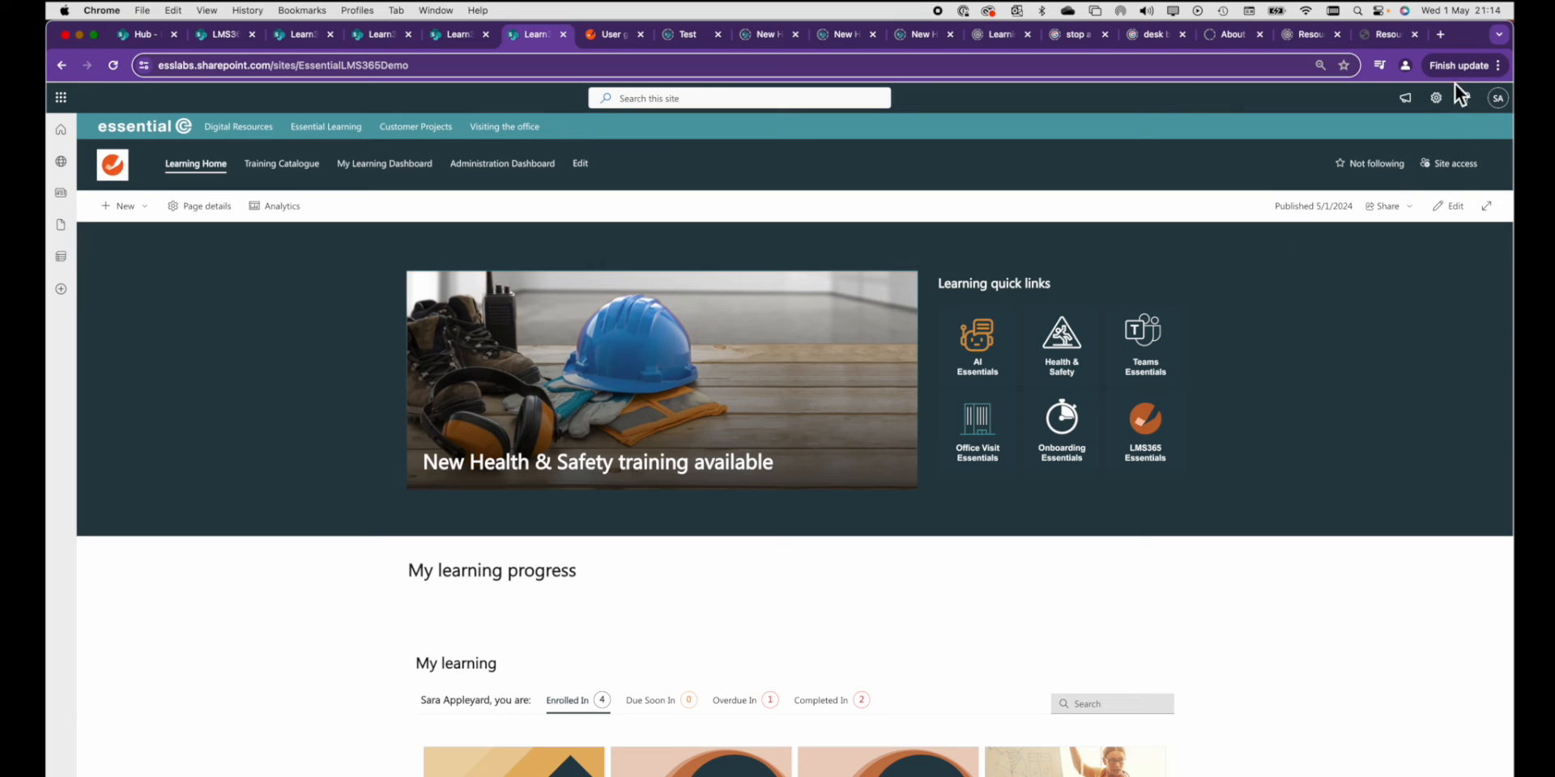
Step: Open the AI Essentials Training news page from the Site Pages library
click(1434, 97)
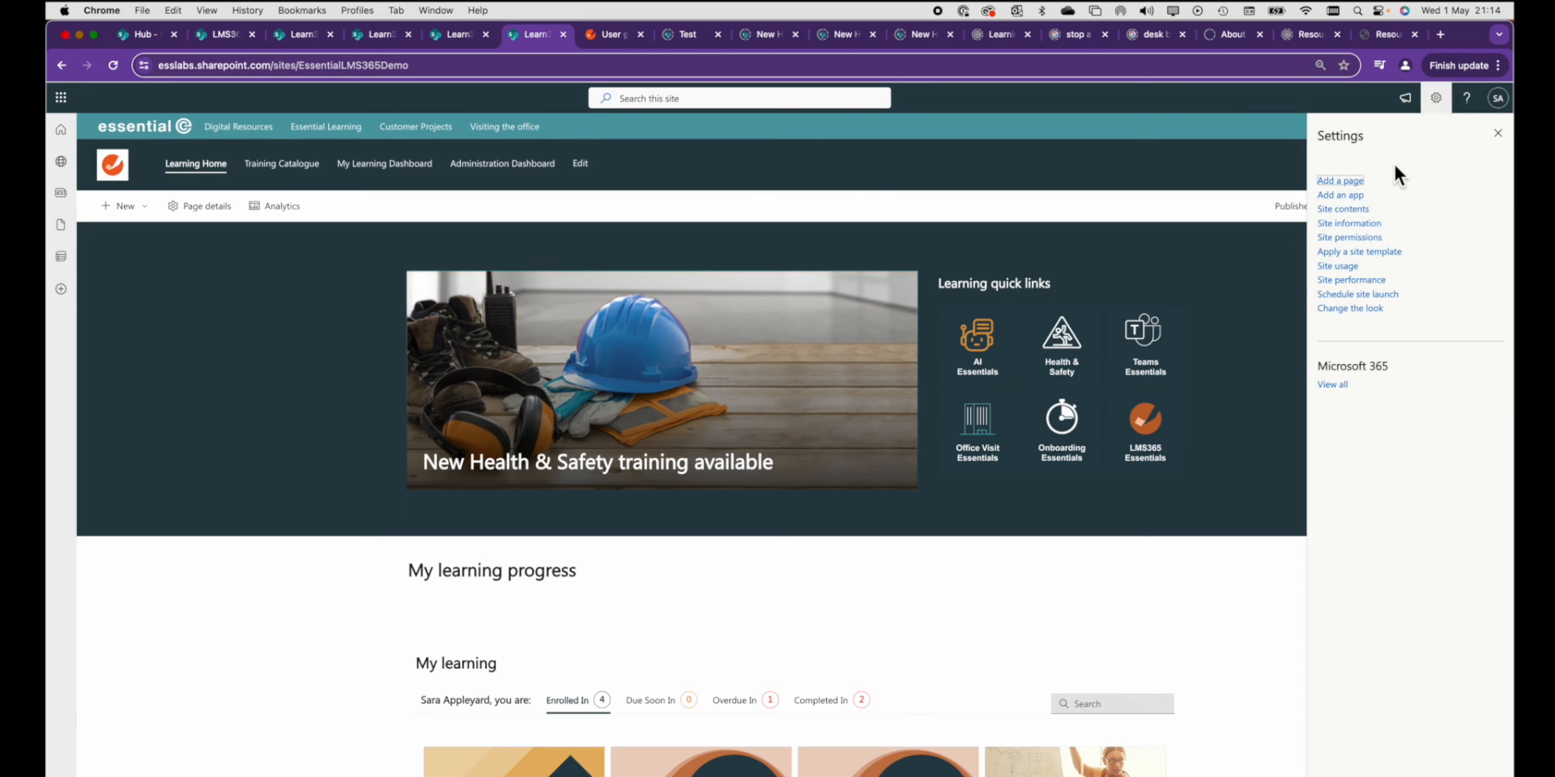
click(1369, 209)
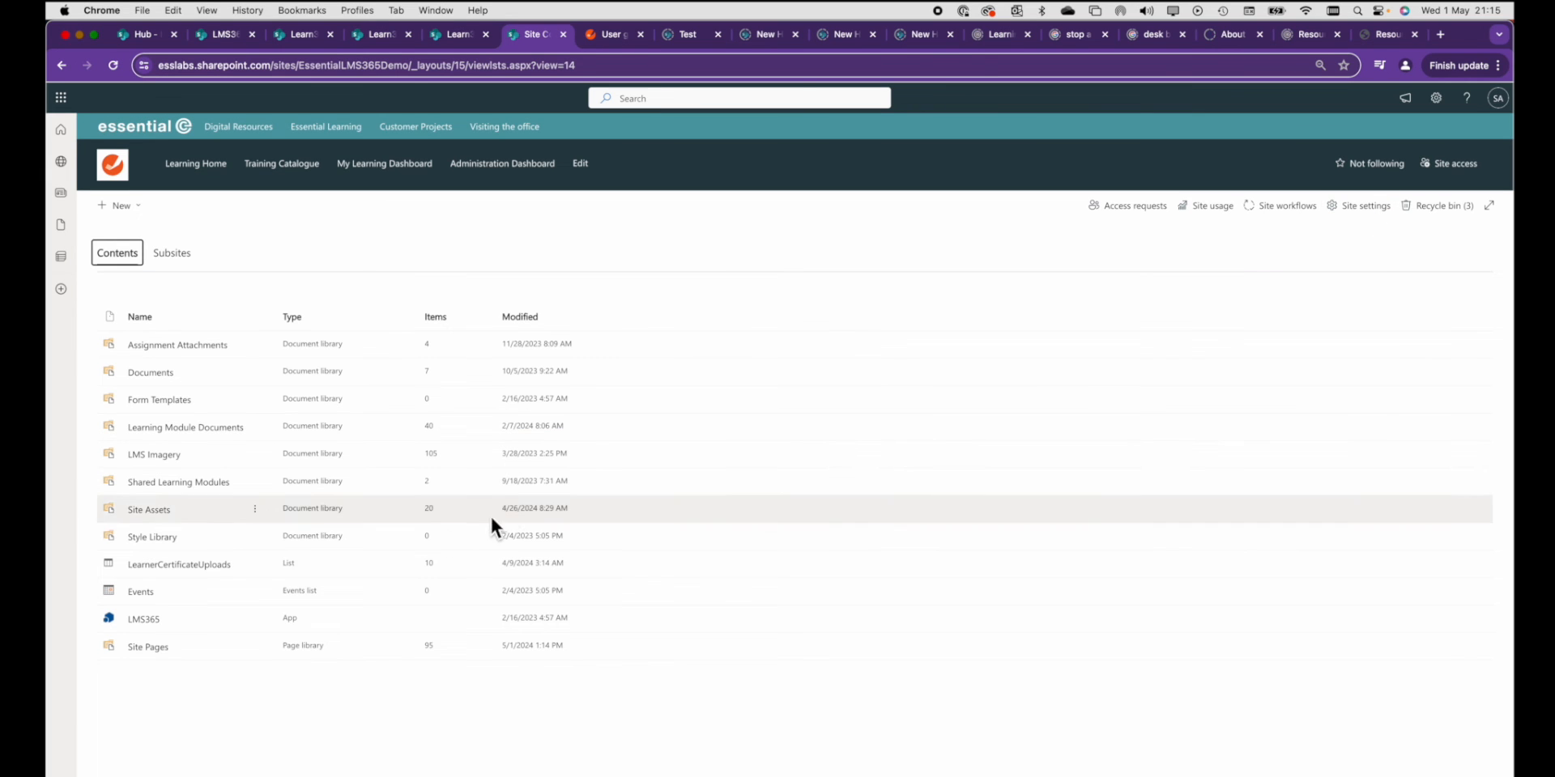
click(163, 647)
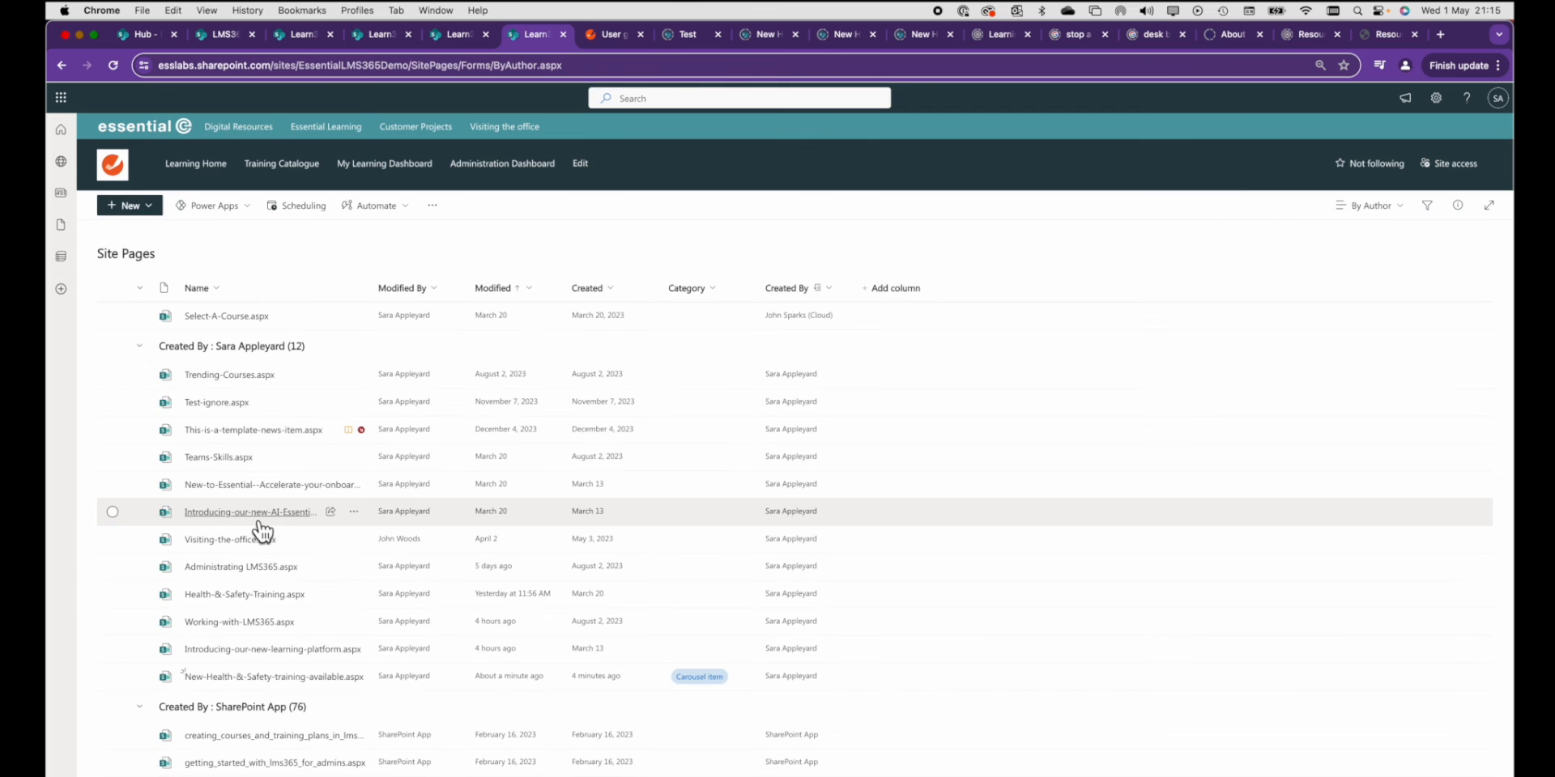
click(259, 522)
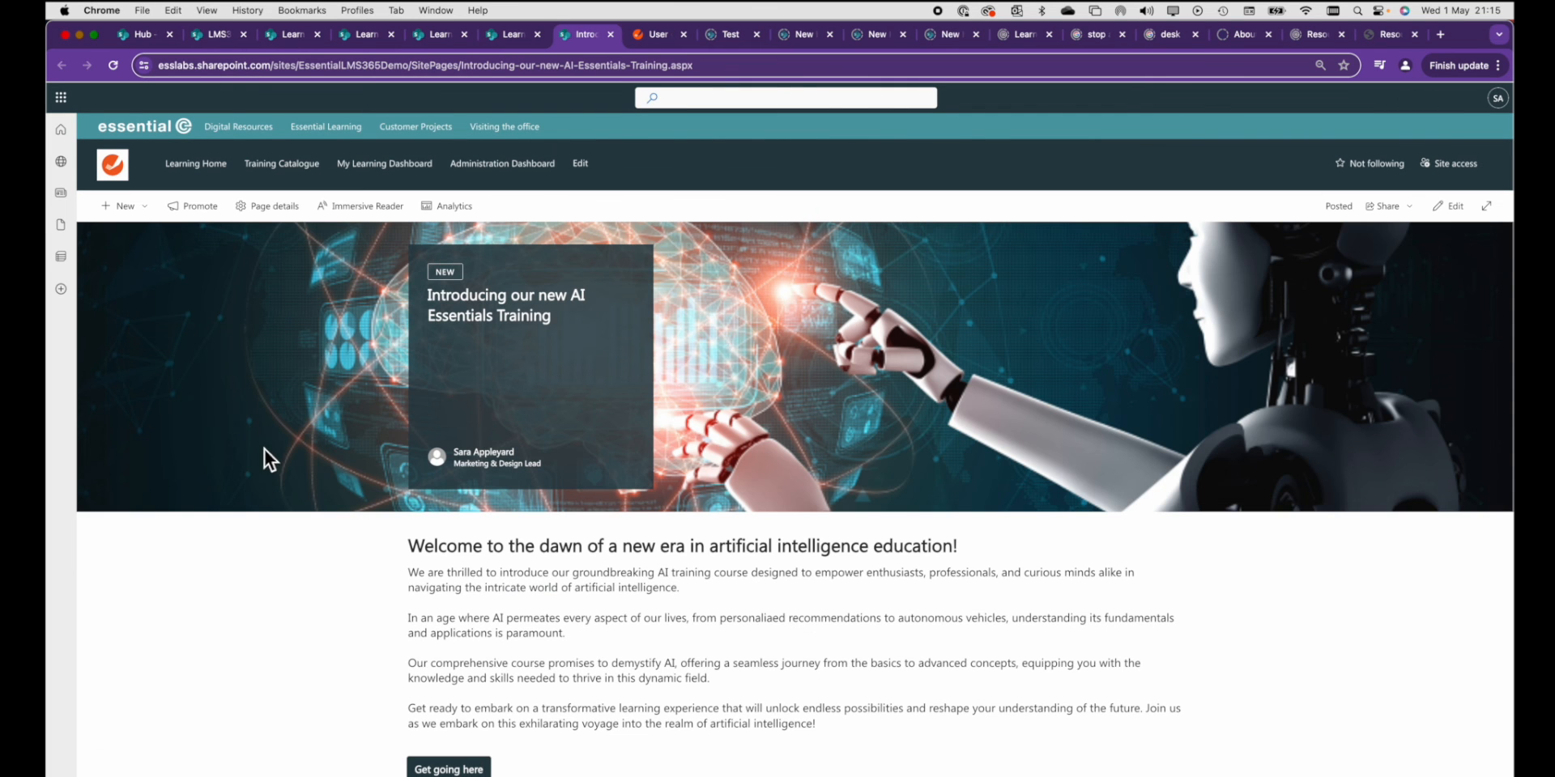
Step: Set its Category to Carousel item and update the news page
click(1453, 206)
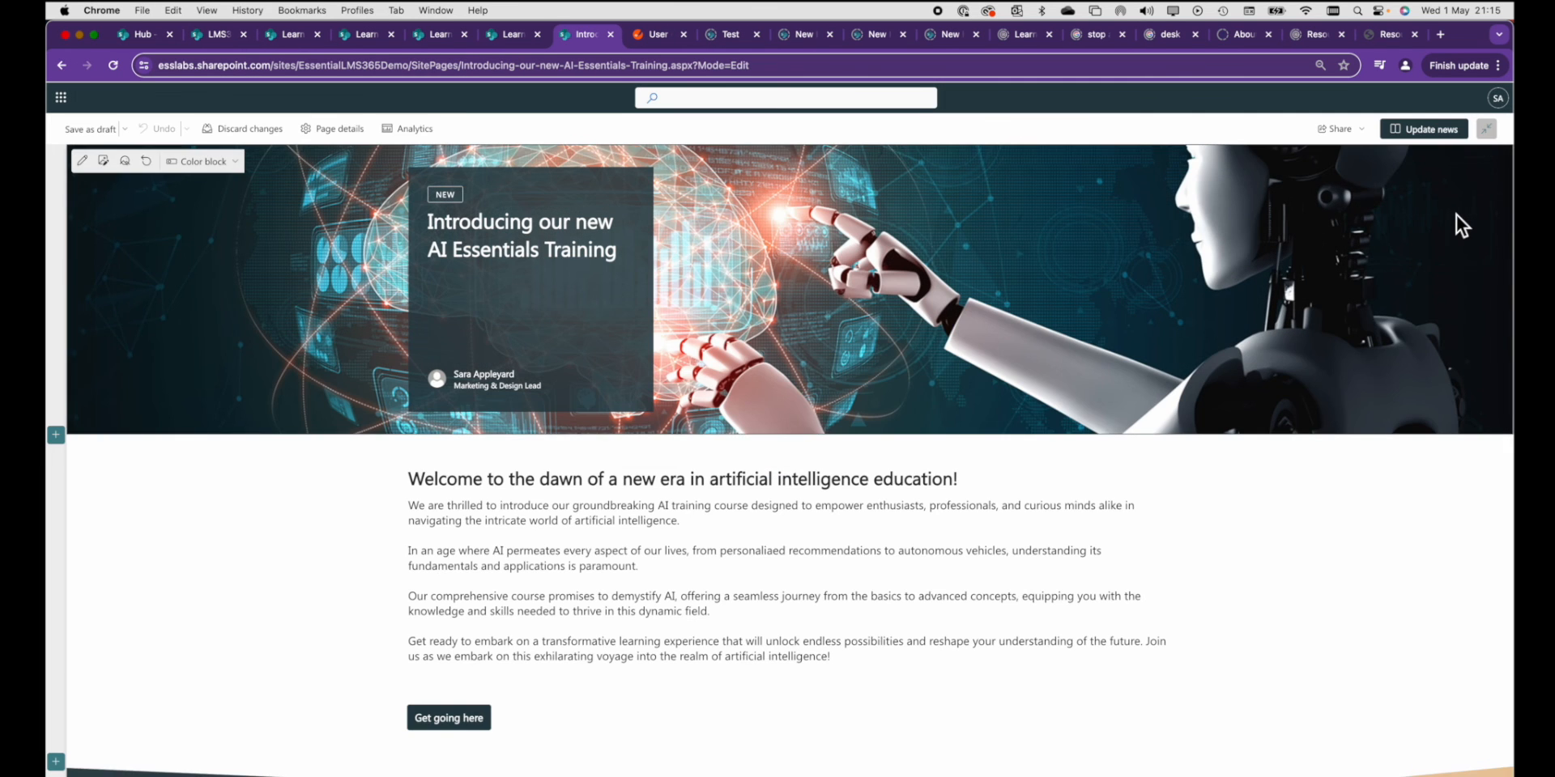
click(336, 129)
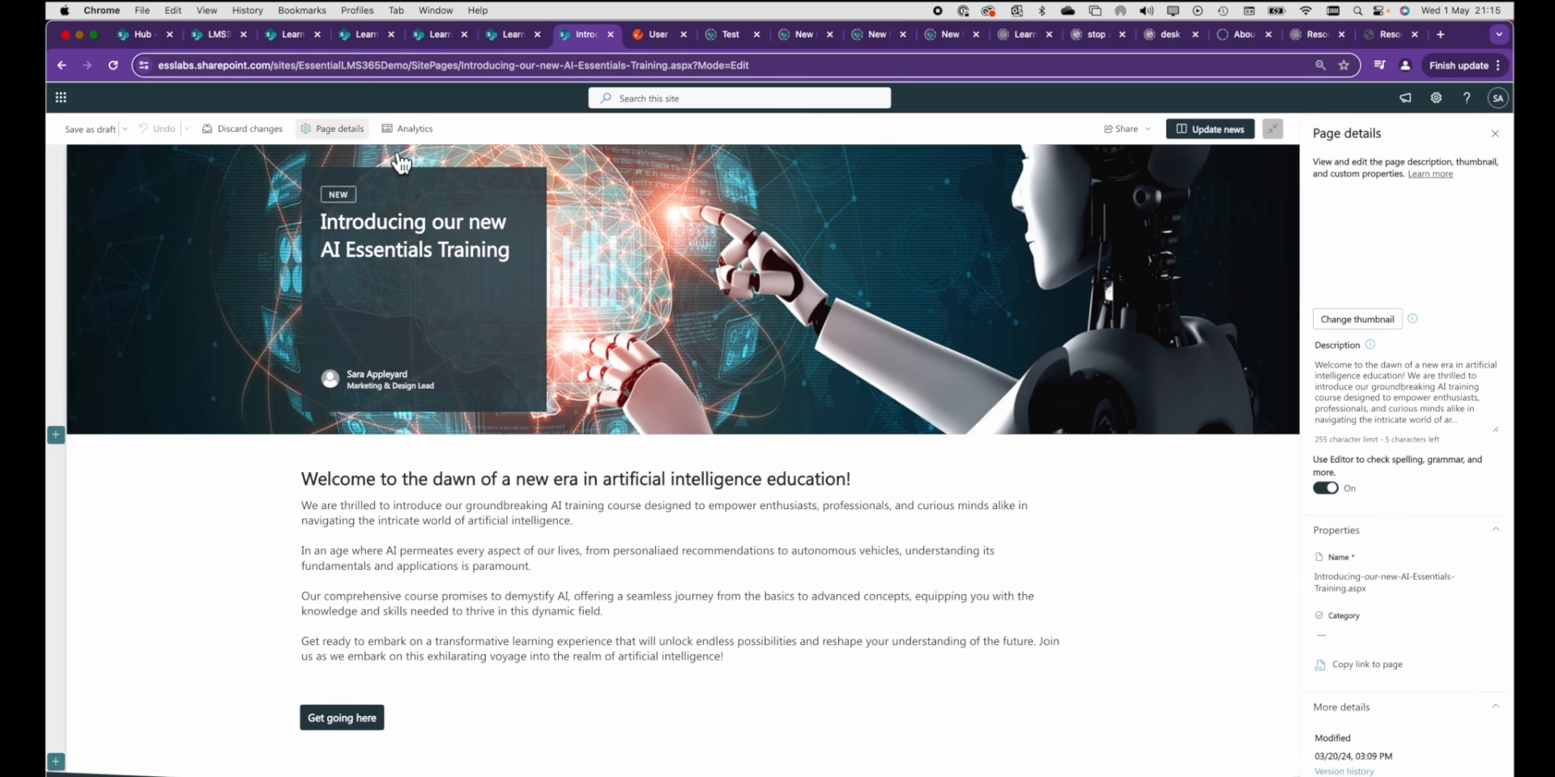
click(1349, 637)
click(1349, 671)
mouse_move(681, 292)
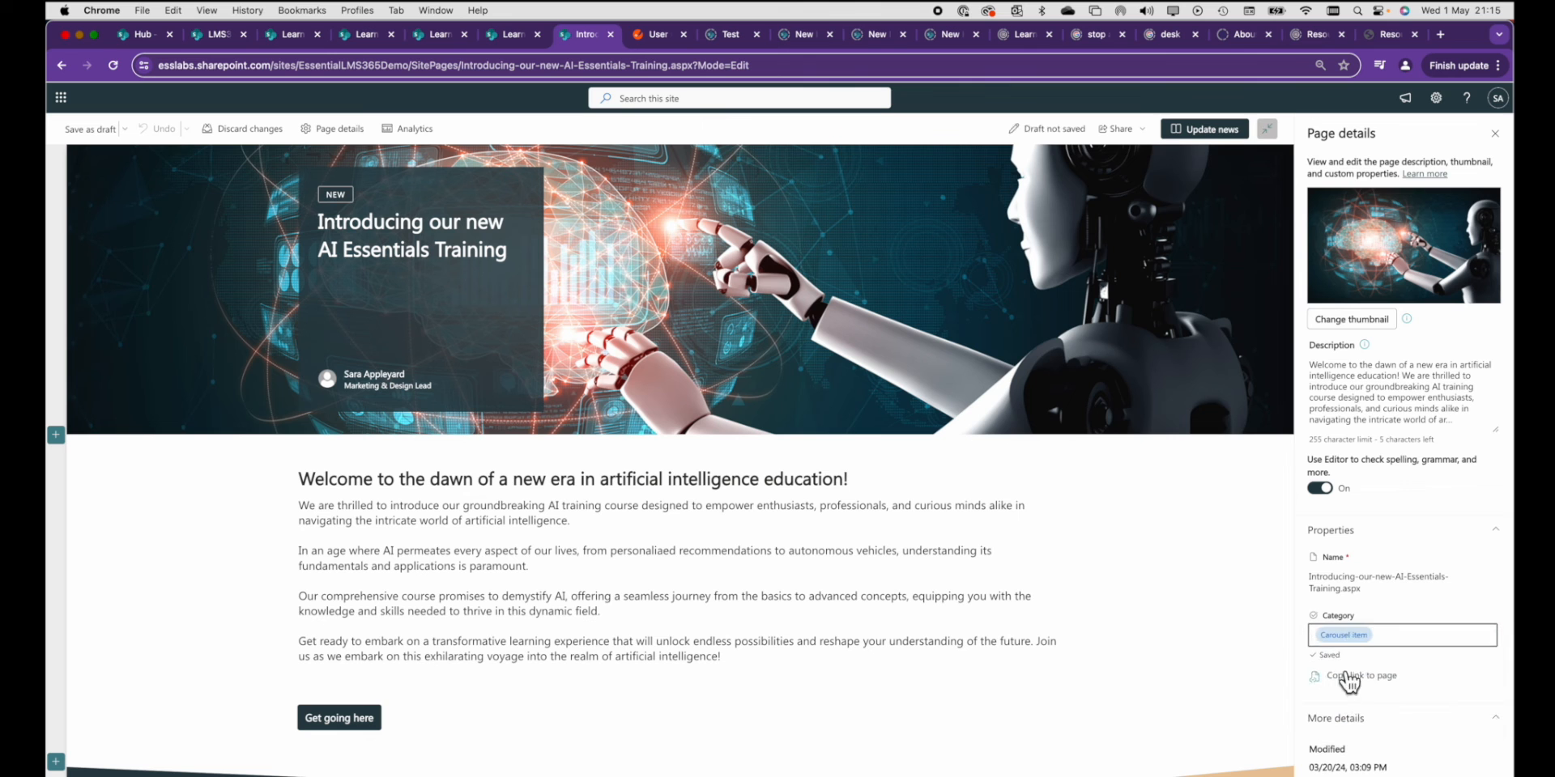
click(1220, 131)
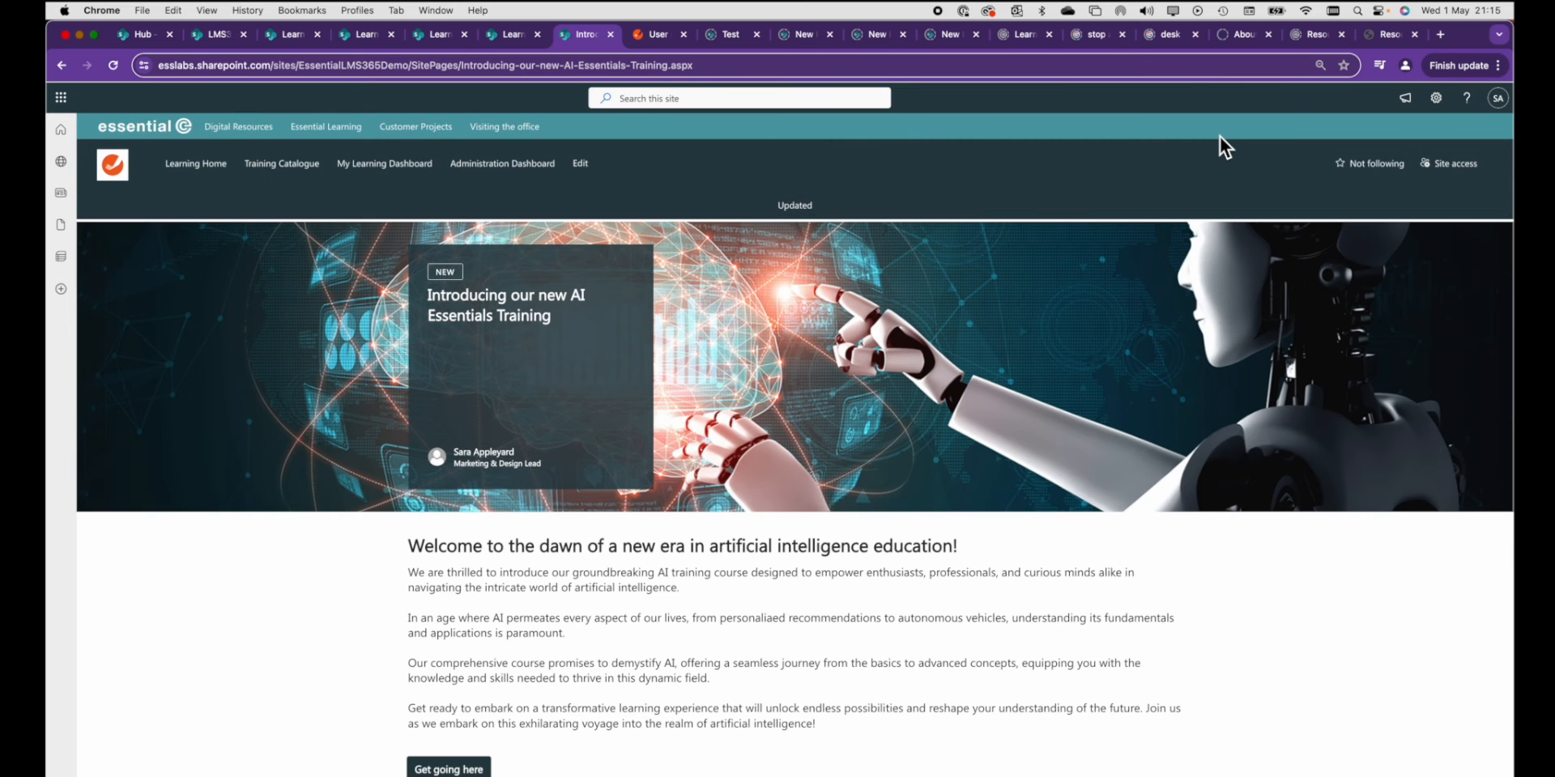
Step: Filter the side-by-side News web part to Category equals (Empty)
click(1436, 97)
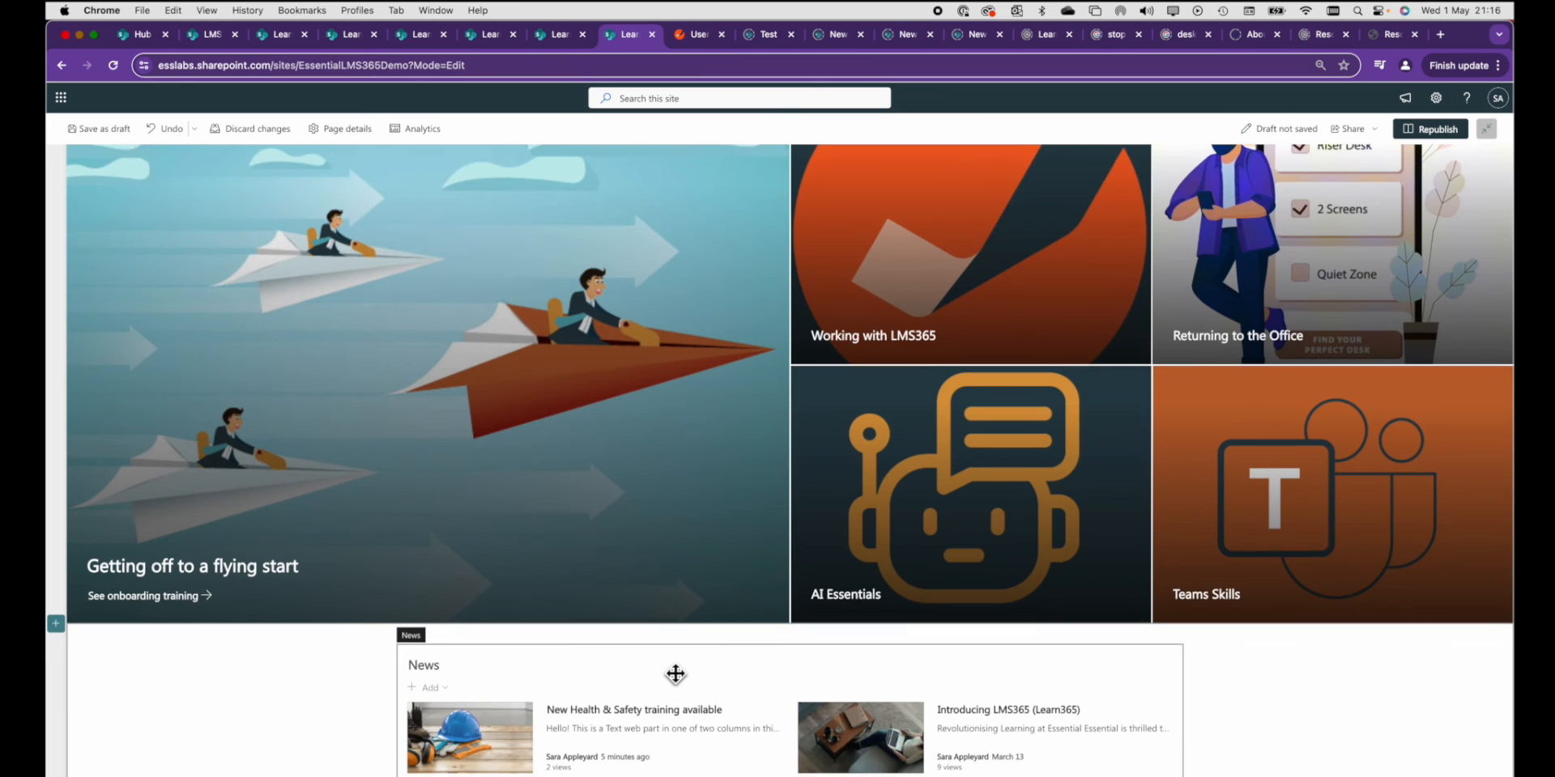
scroll(677, 676, down, 2)
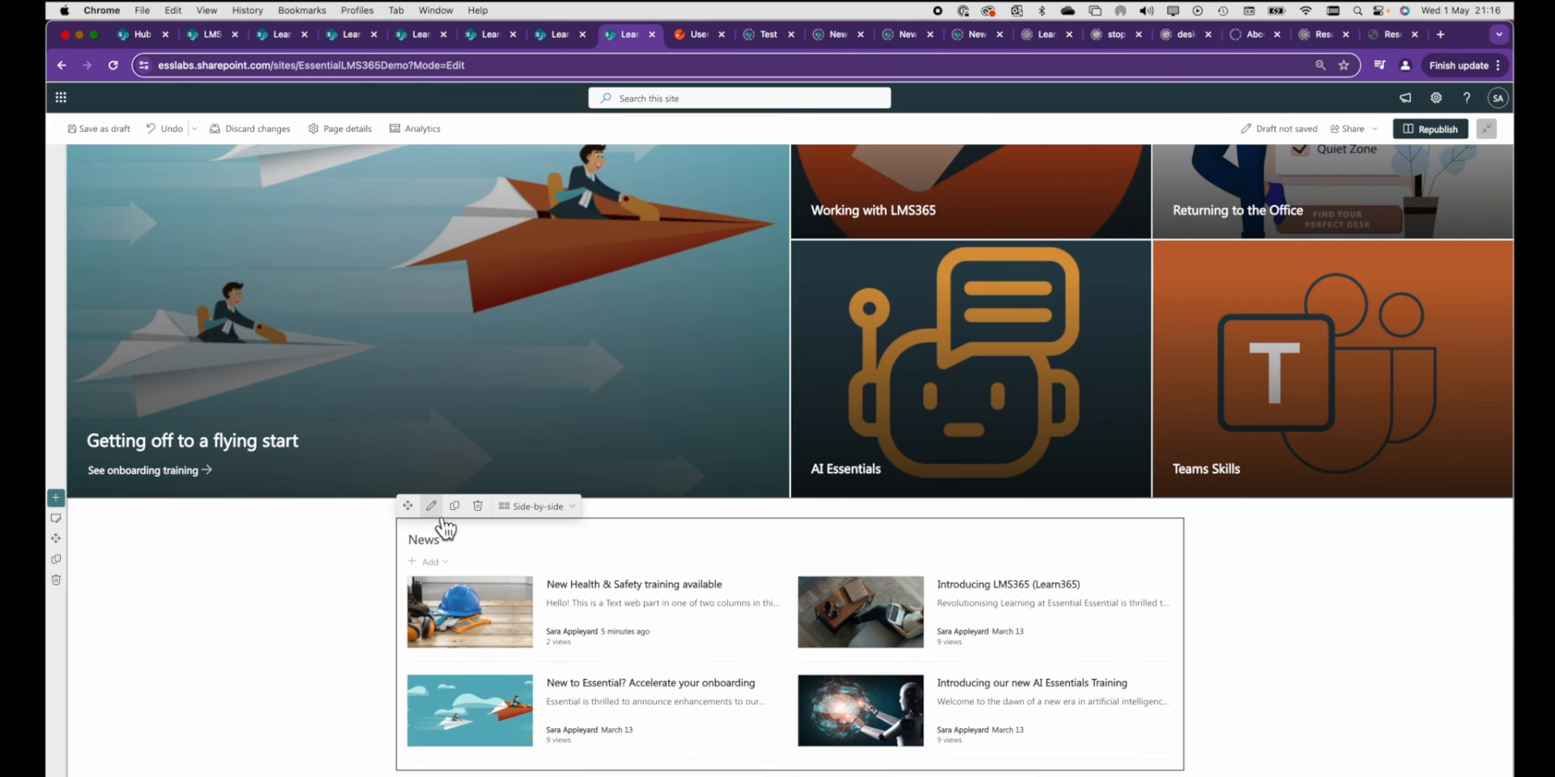
click(431, 506)
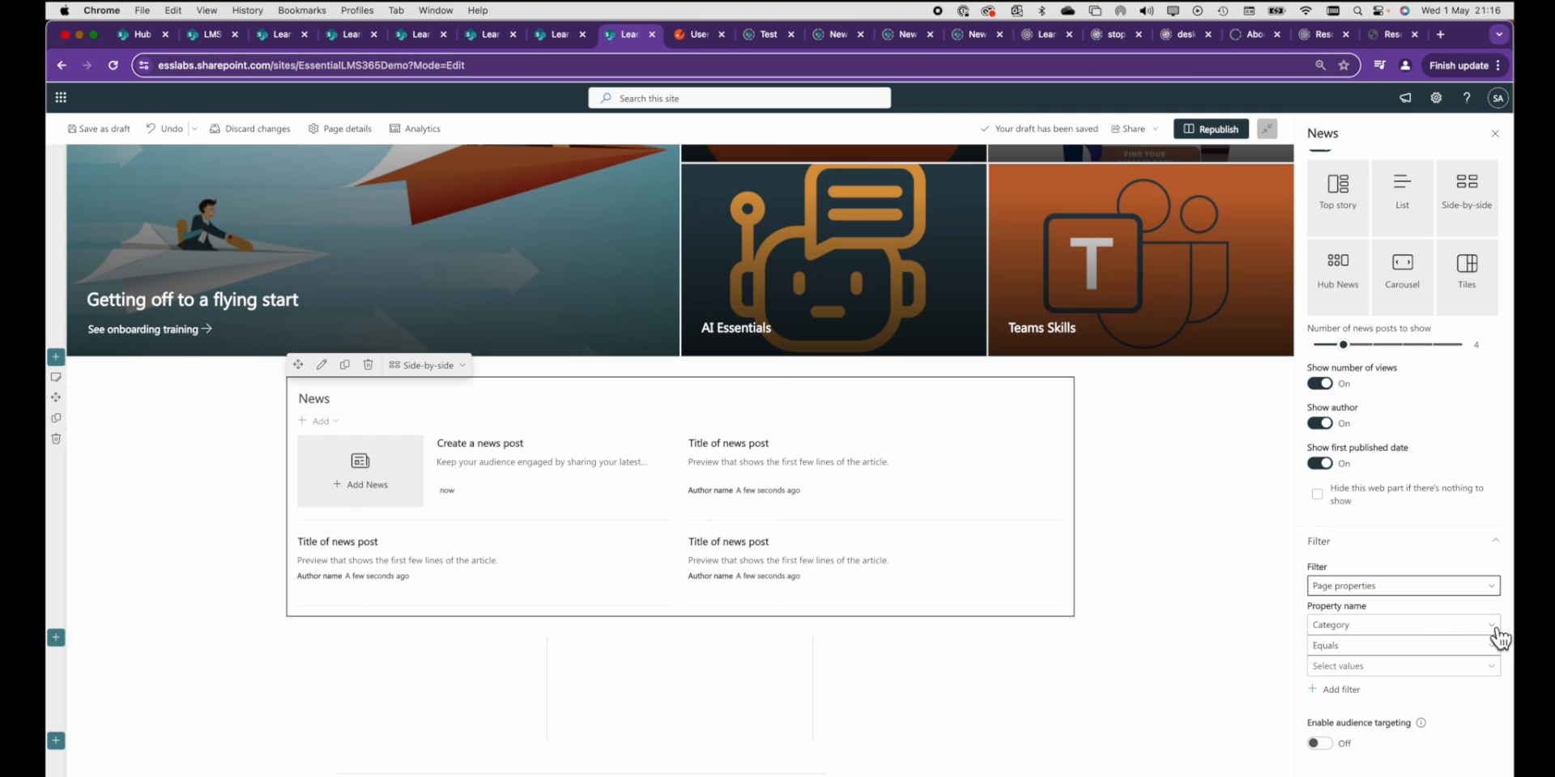
click(1497, 629)
click(1499, 634)
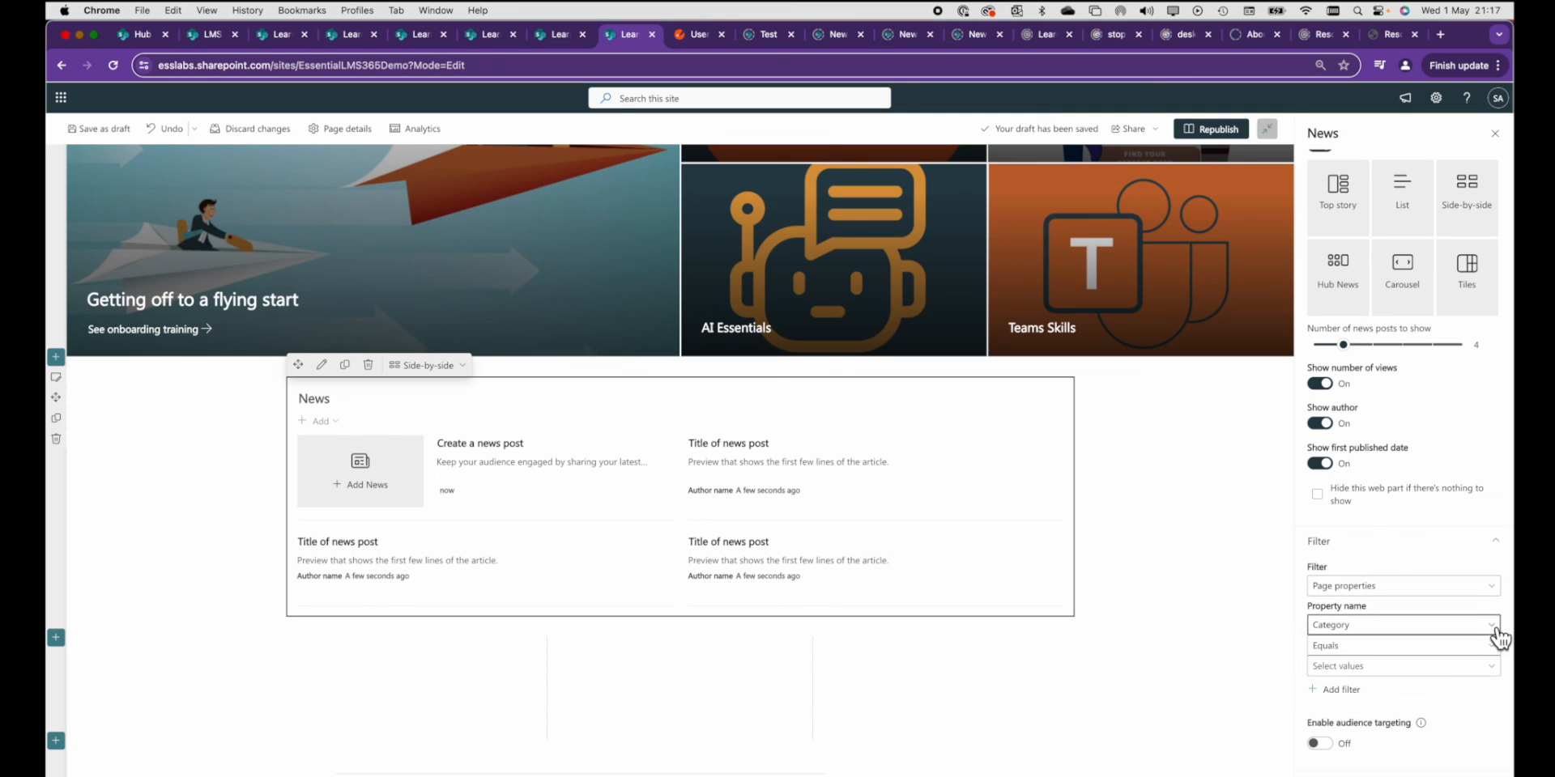
click(1501, 650)
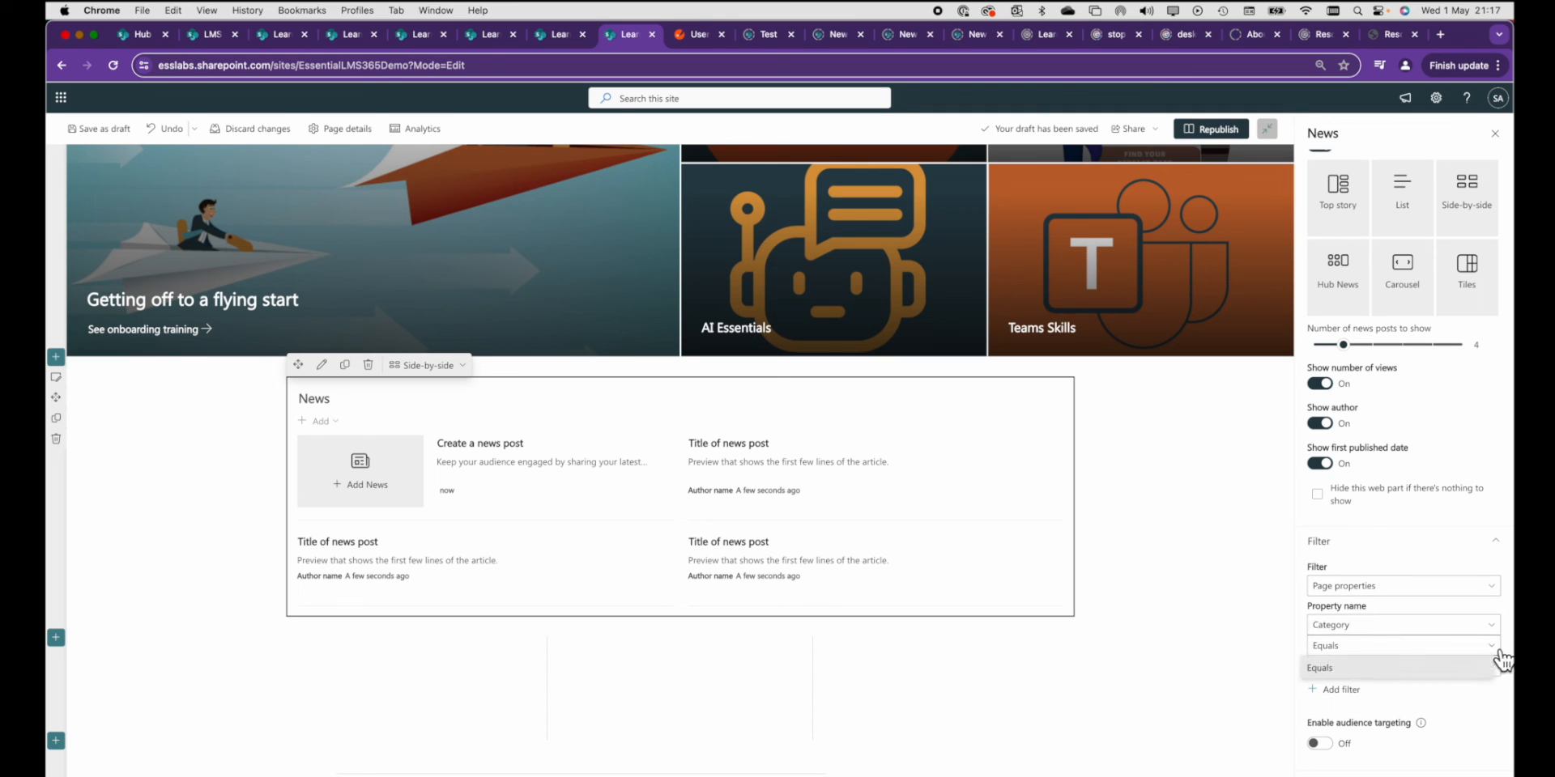
click(1501, 659)
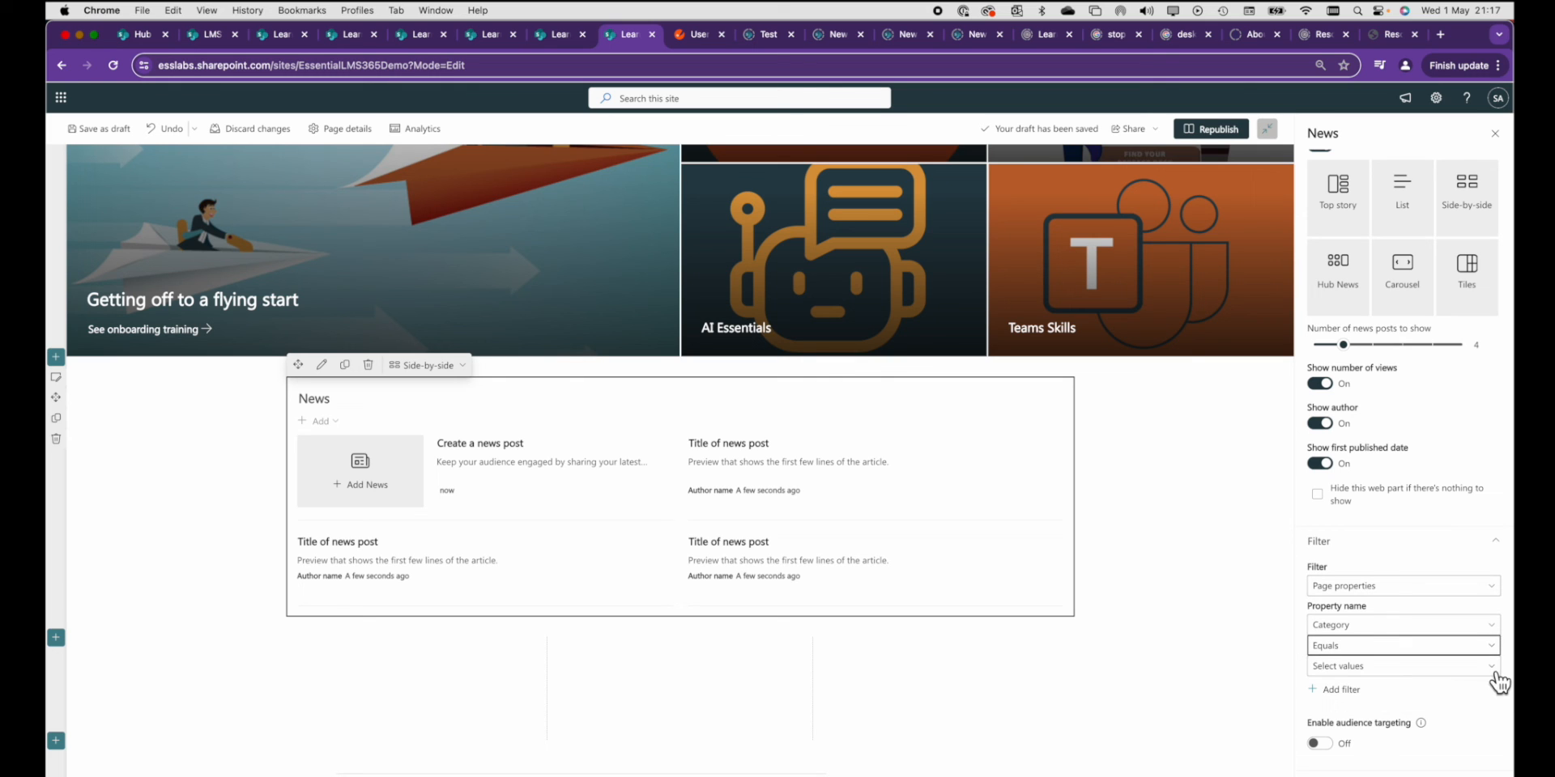
click(1497, 668)
click(1477, 715)
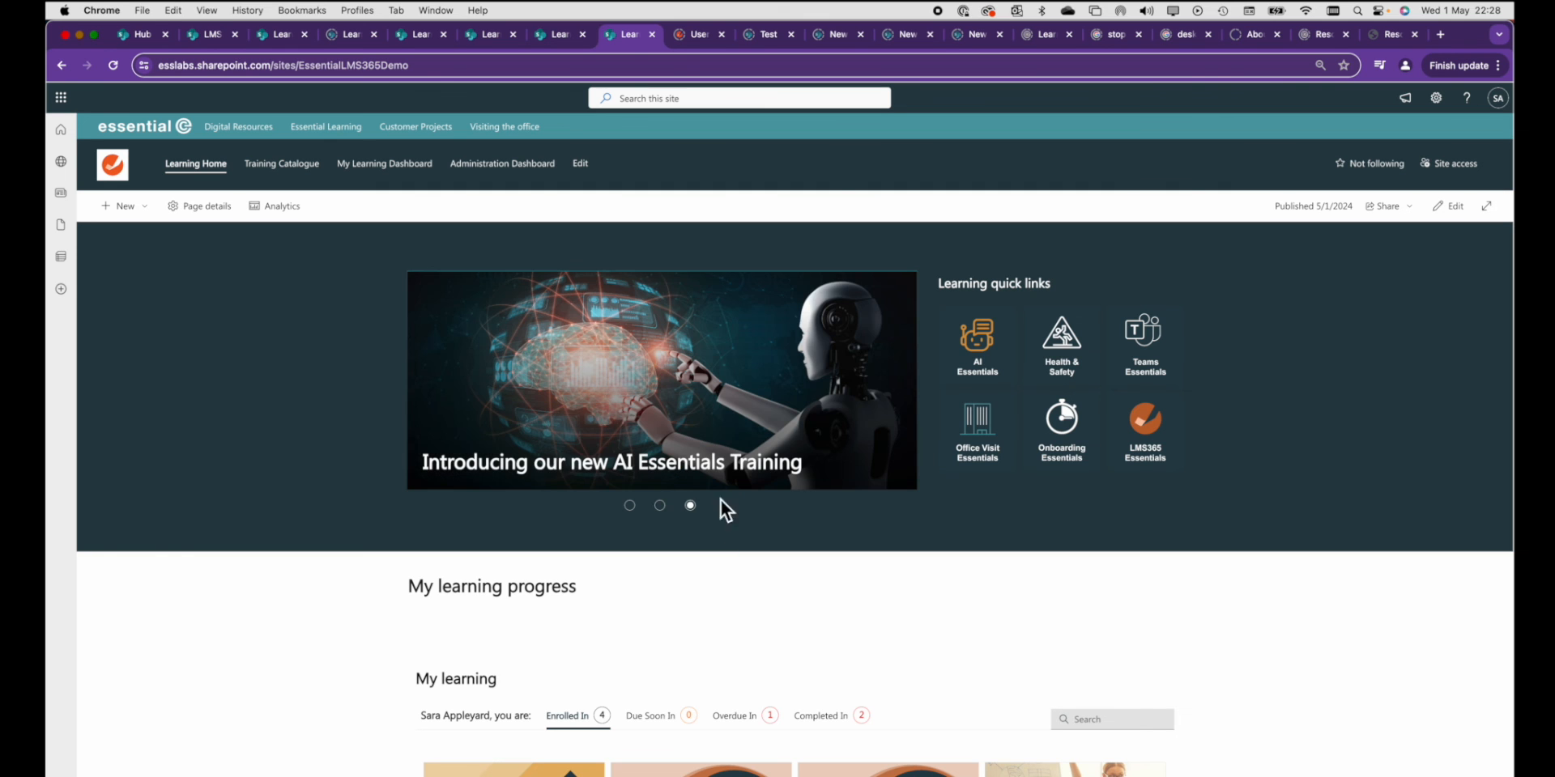
Step: Open the AI Essentials Training story from the republished carousel
click(713, 438)
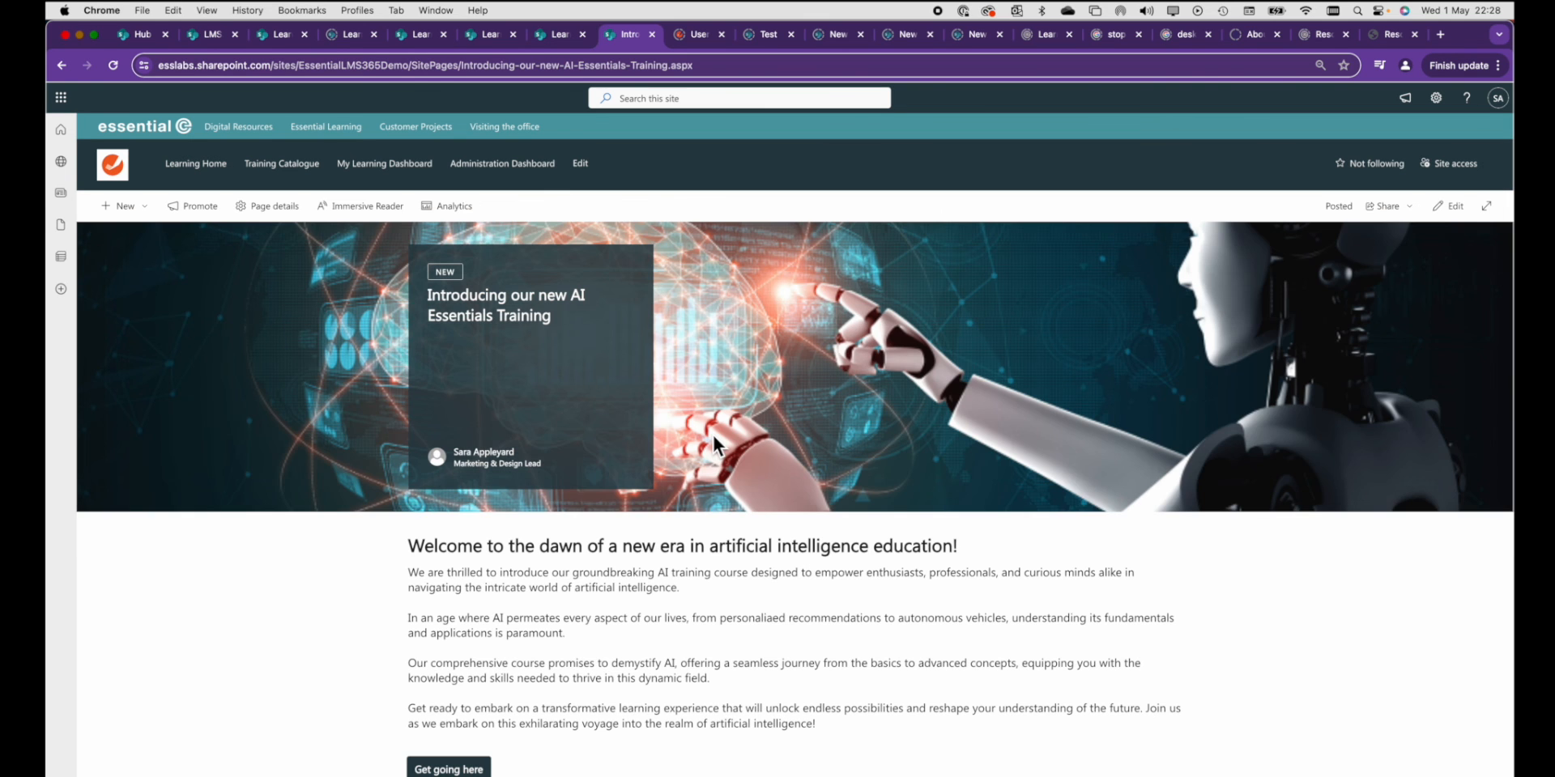